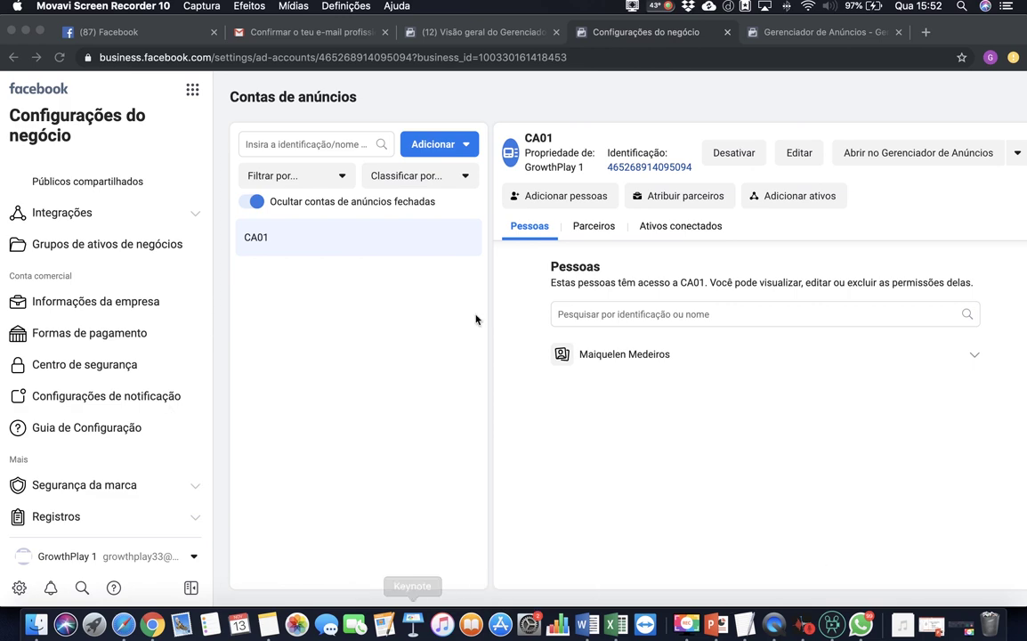
left_click(132, 552)
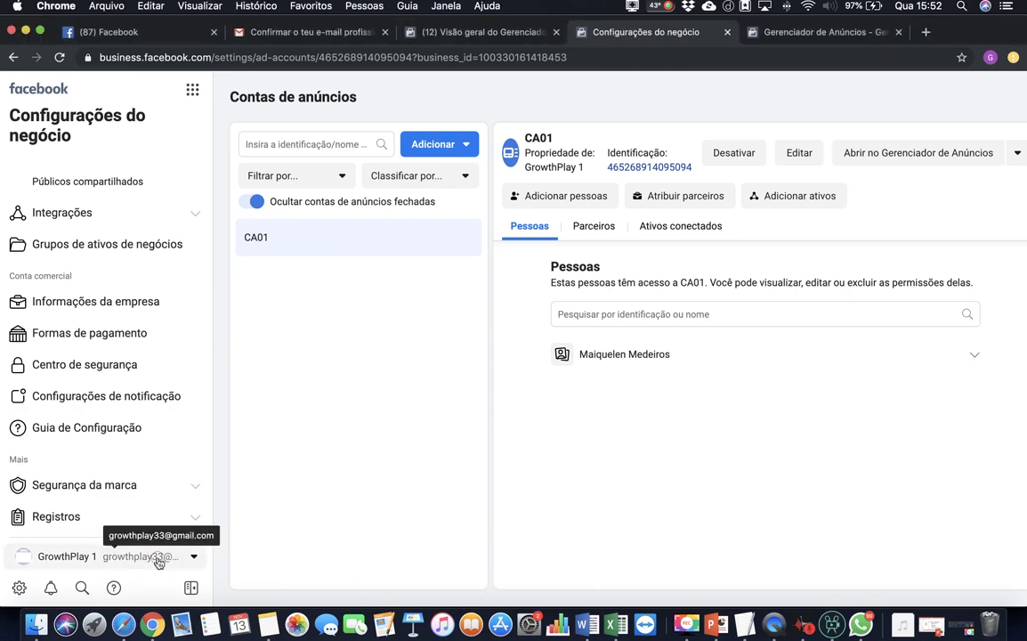
left_click(134, 554)
left_click(310, 471)
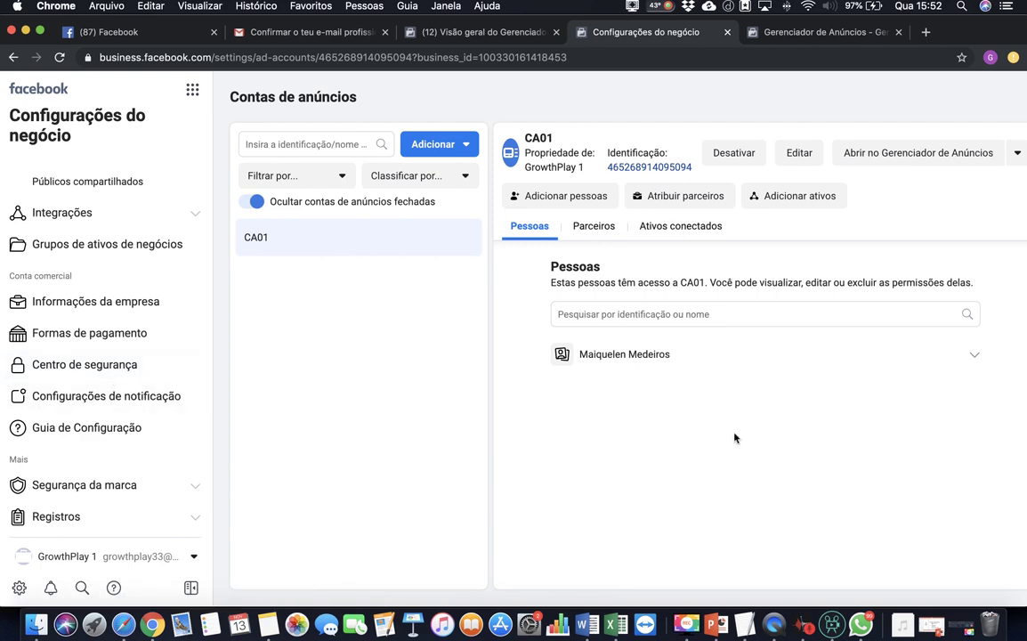
- Look over the business settings sections, collapsing the Contas and Origens de dados groups
scroll(158, 413, "up", 10)
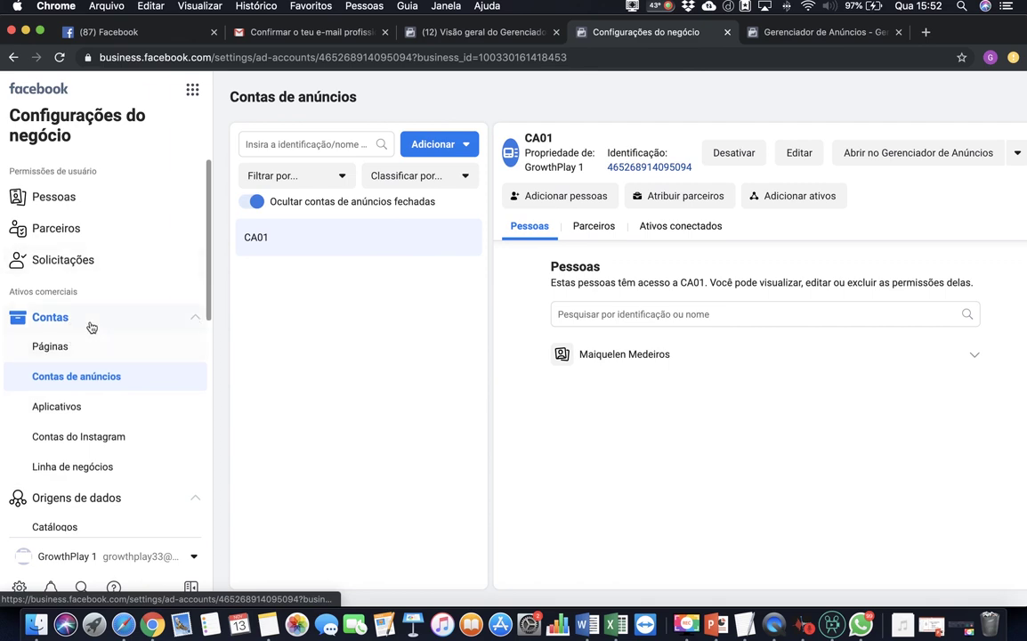
left_click(89, 323)
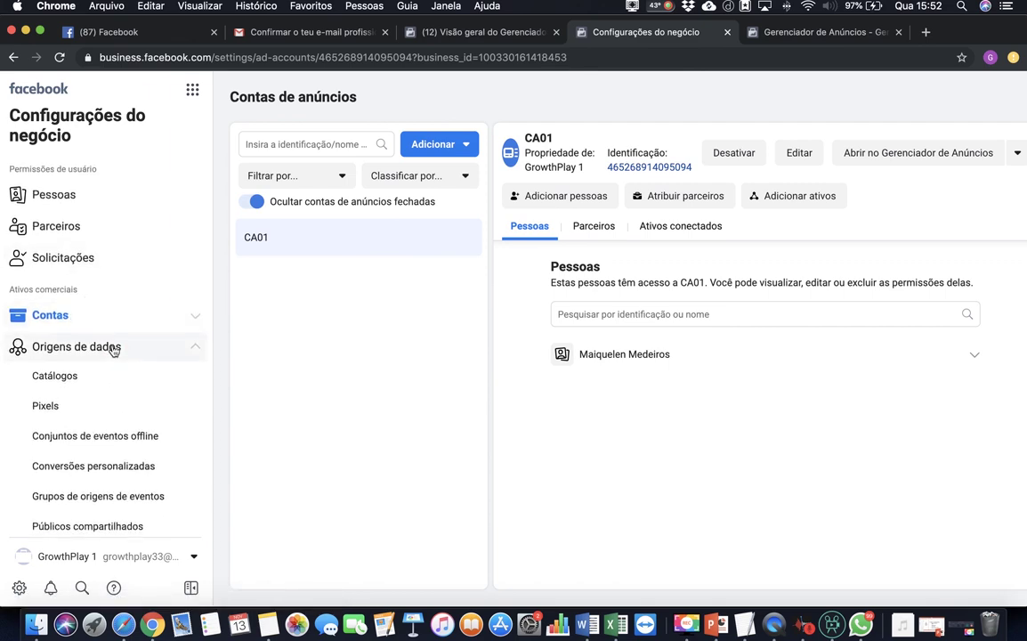
left_click(113, 348)
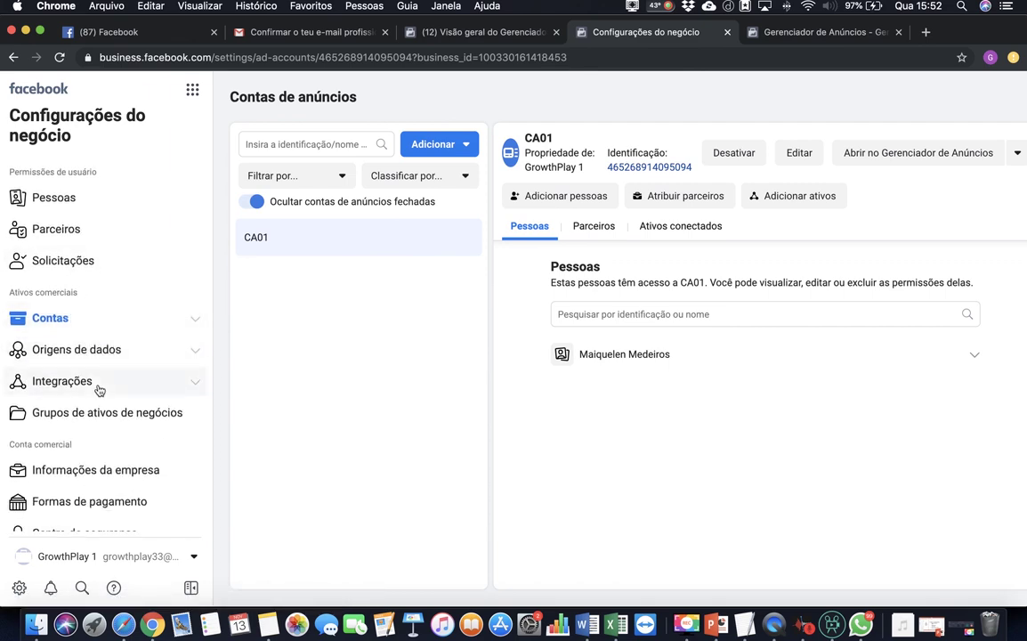
scroll(96, 390, "down", 3)
scroll(118, 419, "up", 2)
scroll(117, 419, "up", 1)
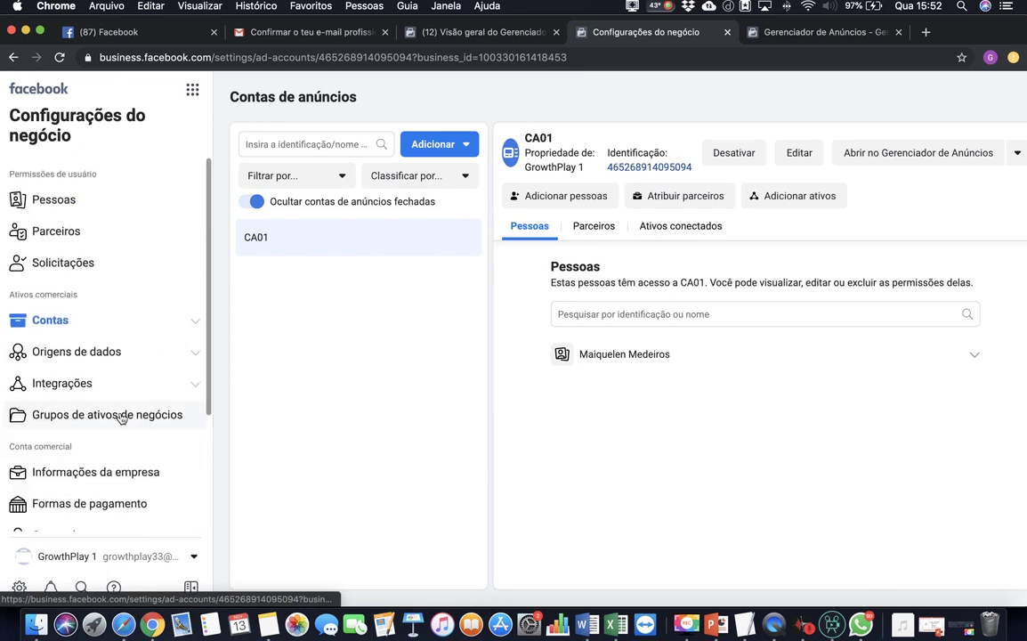
left_click(92, 321)
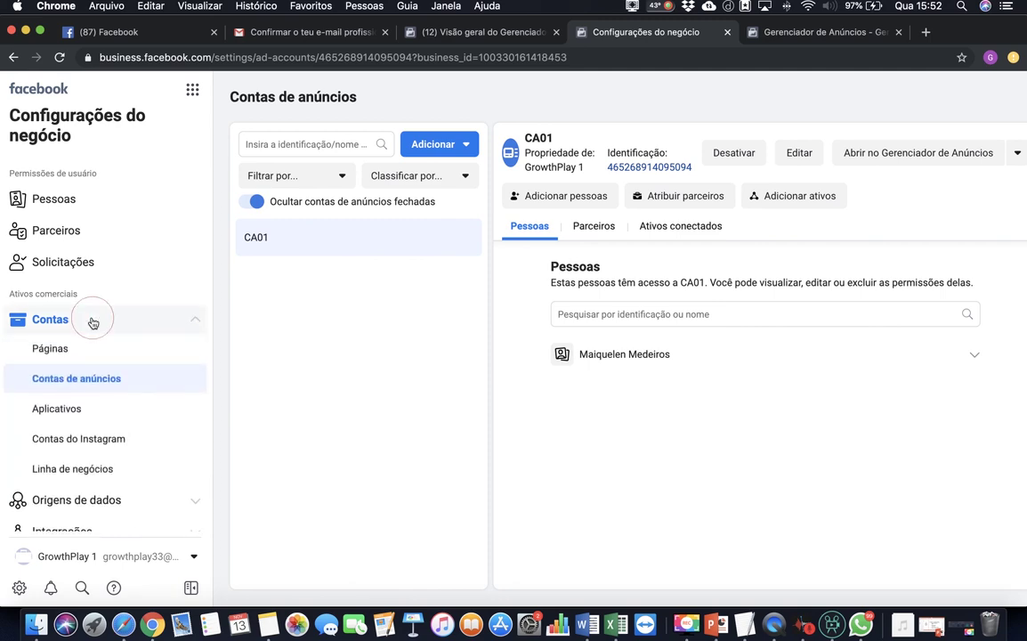
left_click(87, 319)
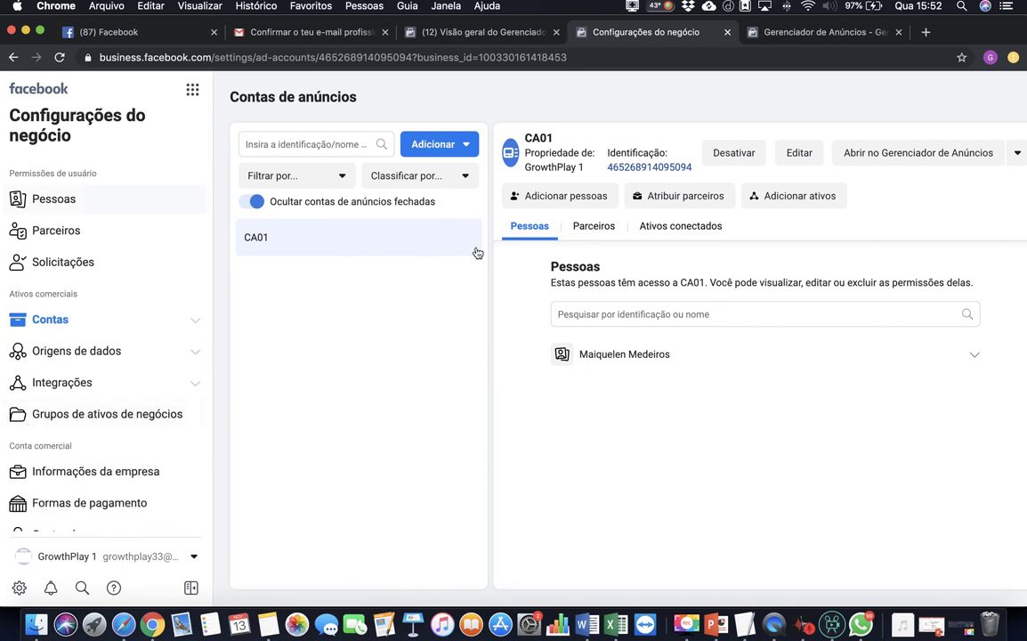
triple_click(89, 122)
left_click(11, 105)
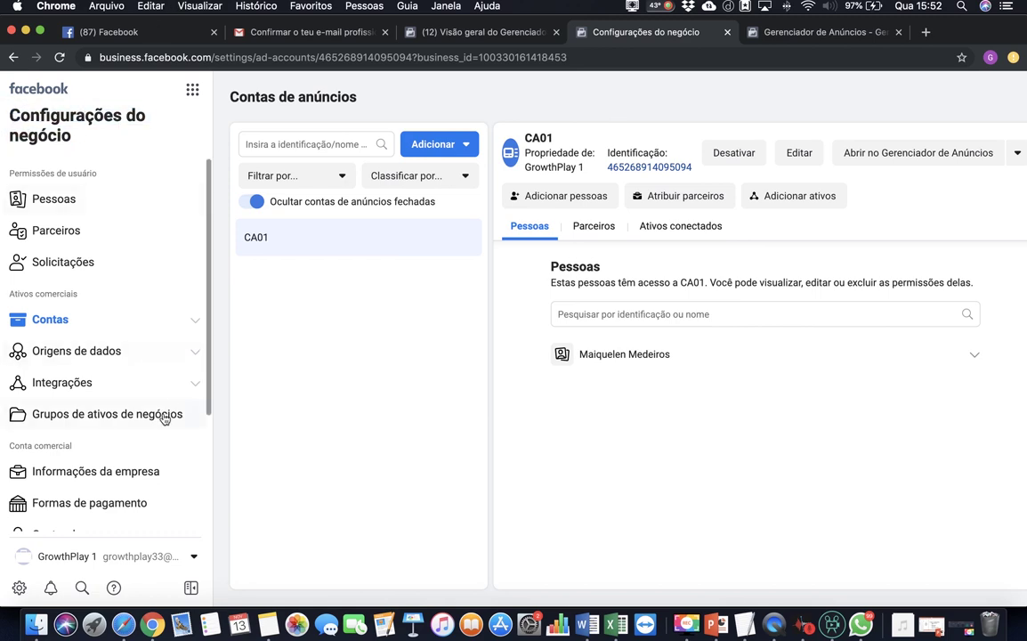
- Open the Formas de pagamento page under Conta comercial in the business settings
scroll(122, 467, "down", 3)
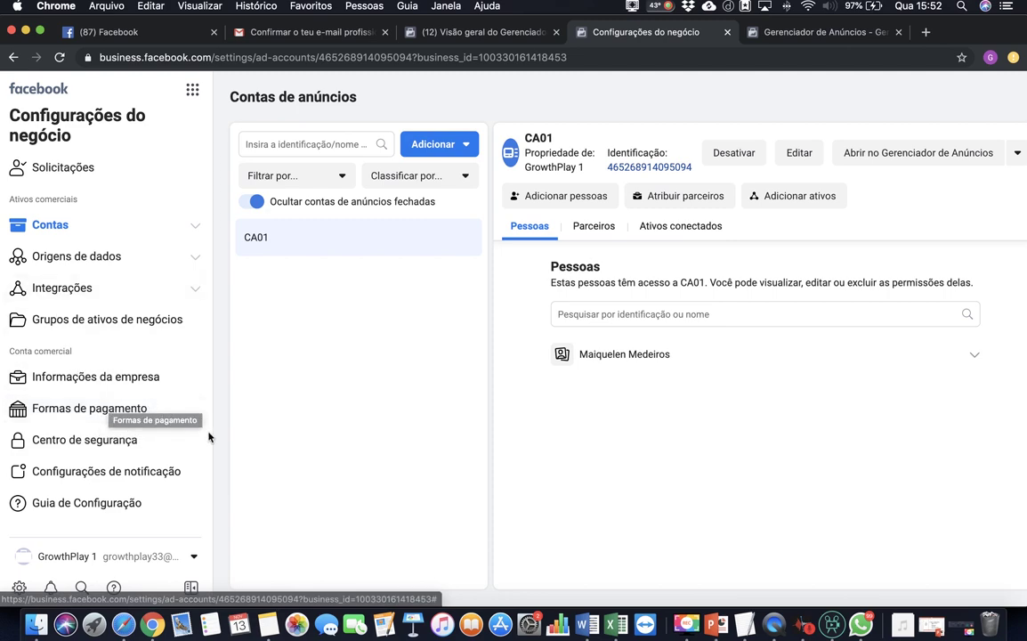
scroll(124, 417, "down", 1)
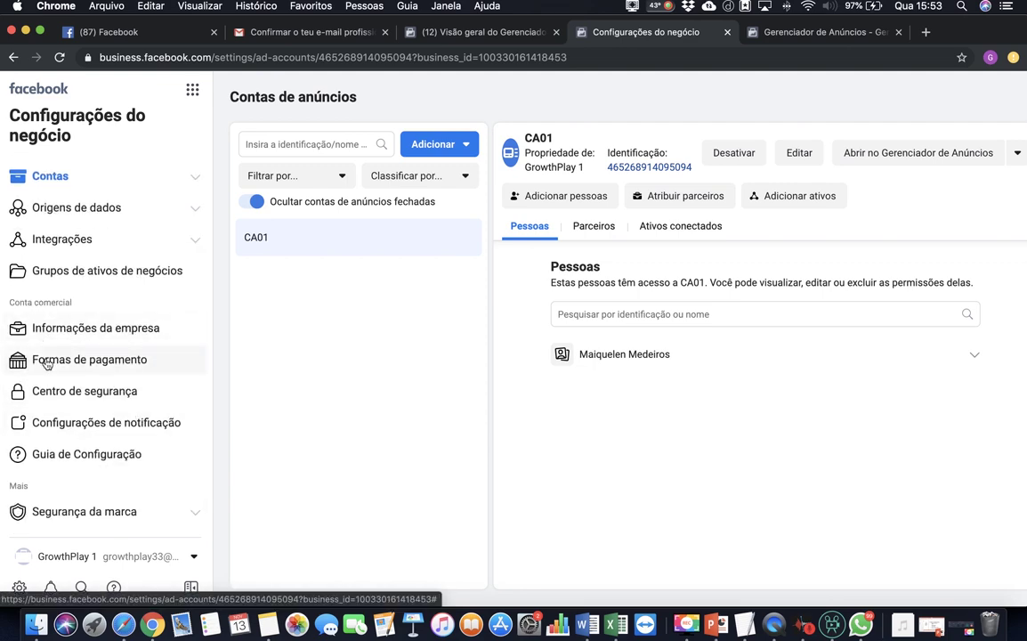
left_click_drag(9, 302, 70, 301)
left_click(70, 302)
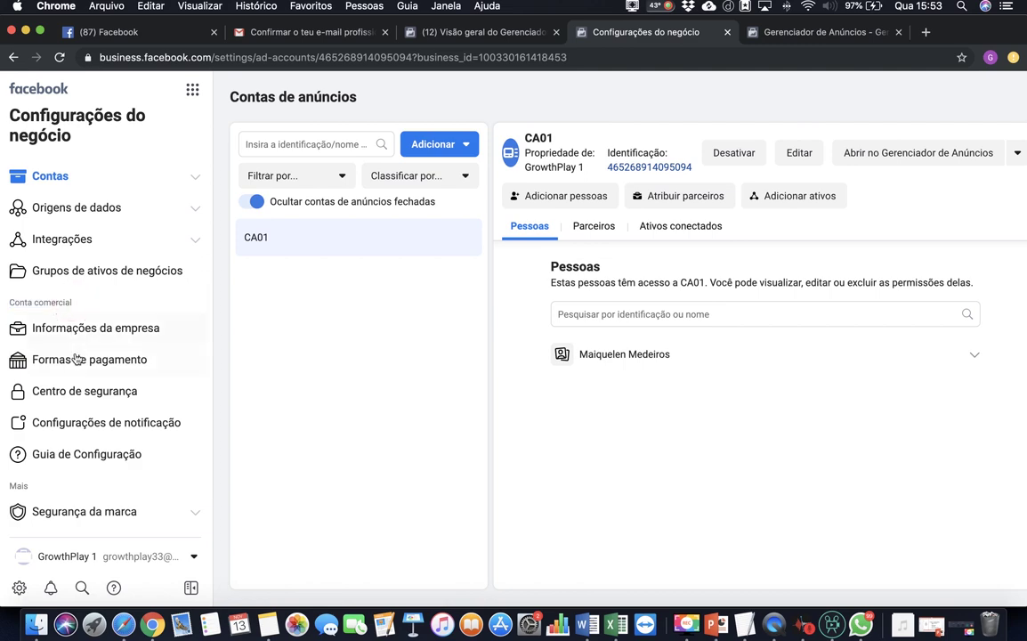
left_click(78, 363)
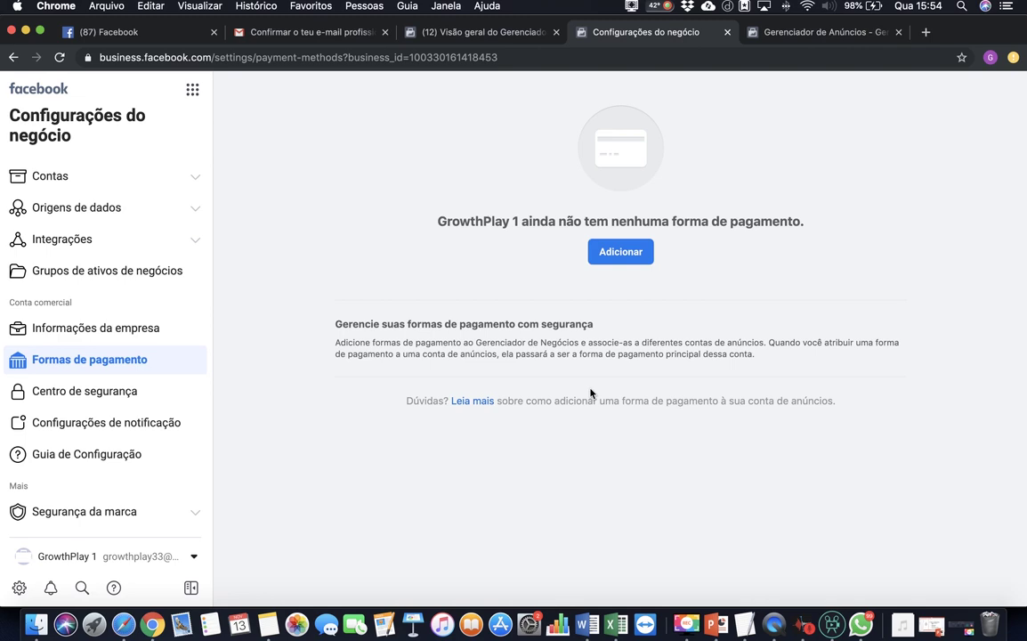
- Add a new credit card as payment method for Brasil in Real brasileiro, entering the card details, and close the browser's save-card prompt
left_click(620, 252)
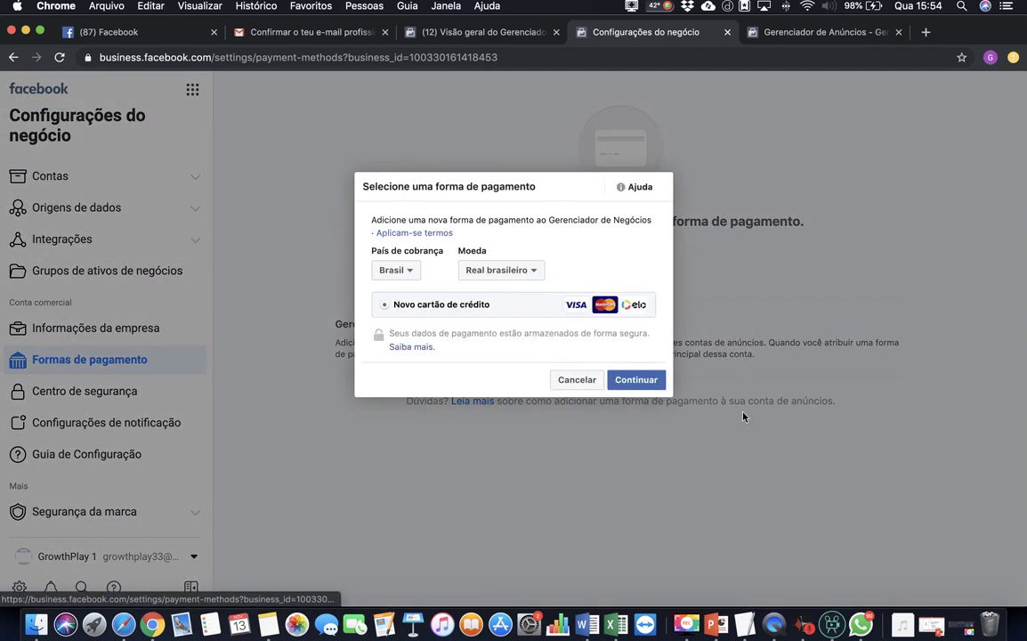
left_click(630, 383)
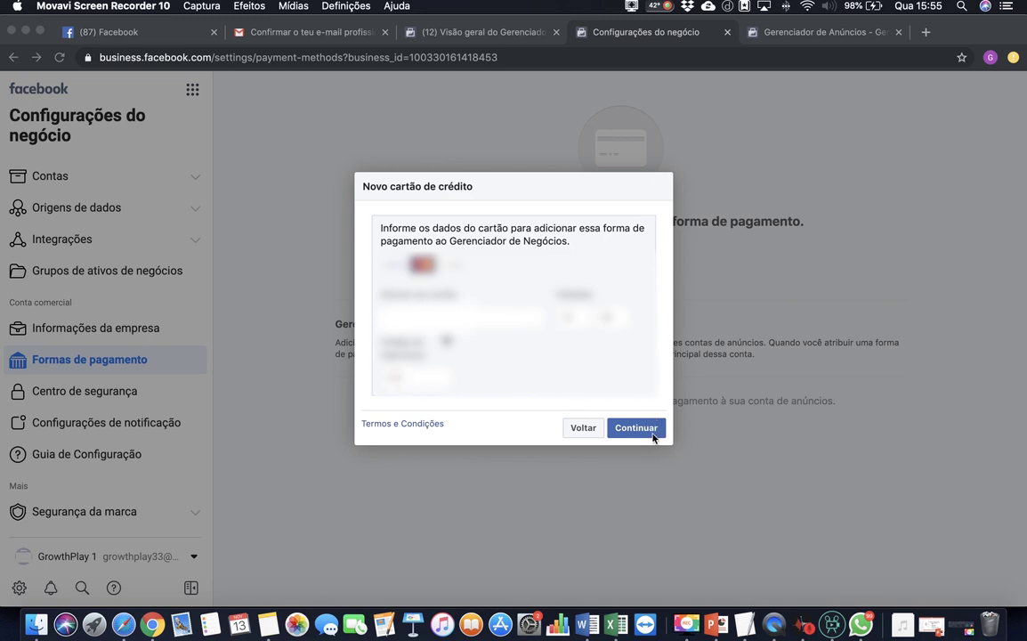
left_click(436, 290)
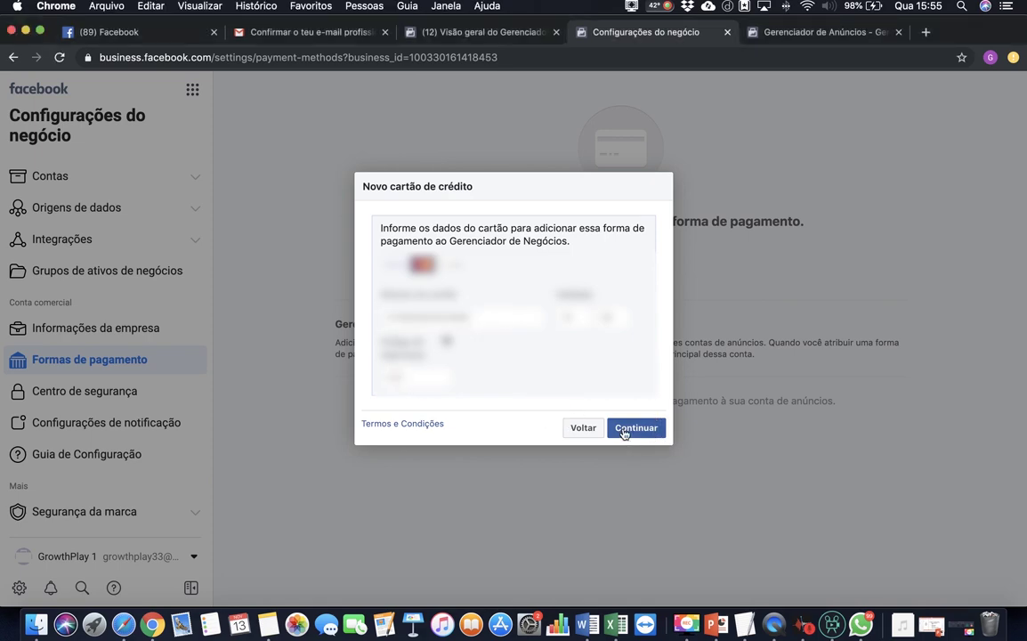
left_click(623, 431)
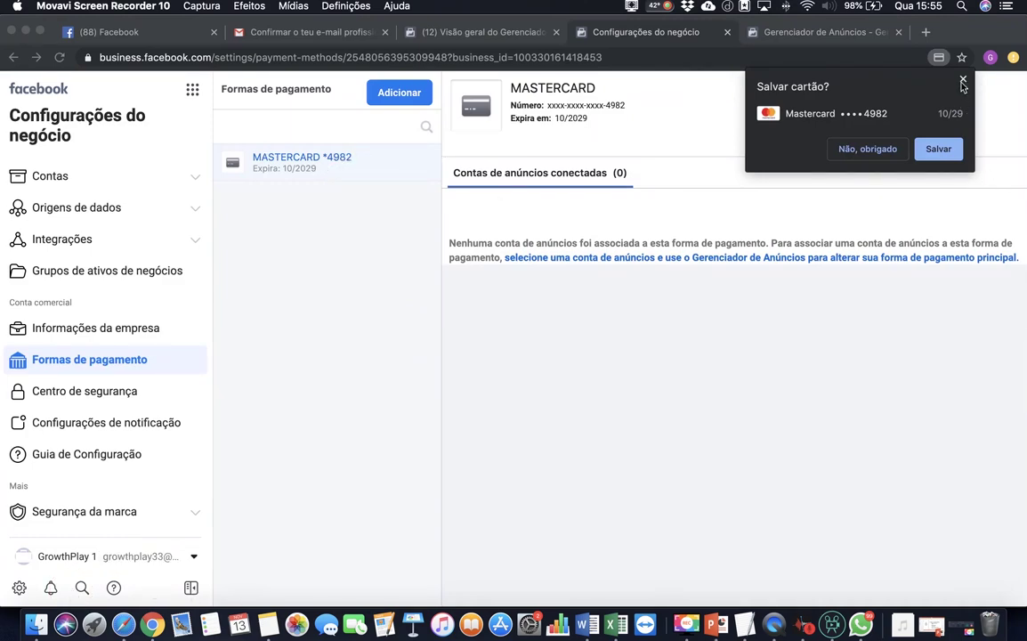
left_click(939, 149)
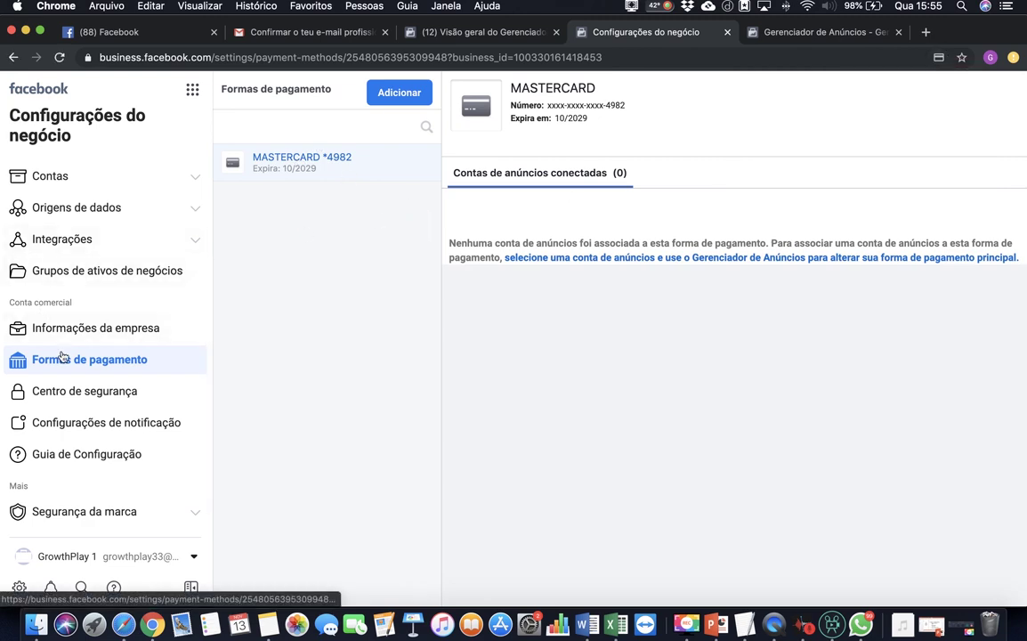
- Go to Contas de anúncios and open the CA01 ad account in the Gerenciador de Anúncios
scroll(62, 357, "up", 3)
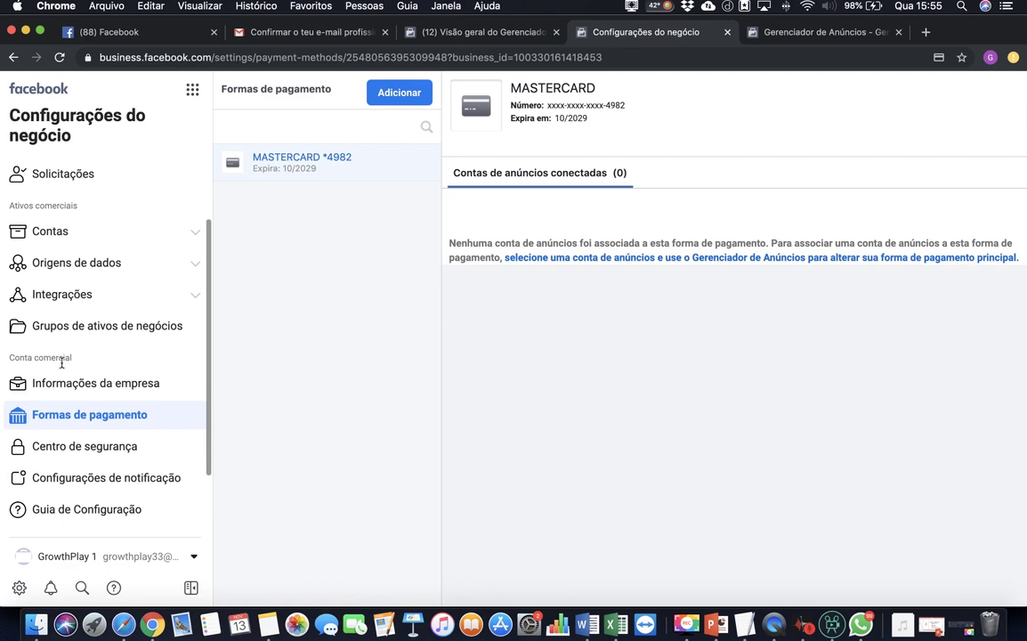
scroll(89, 367, "up", 3)
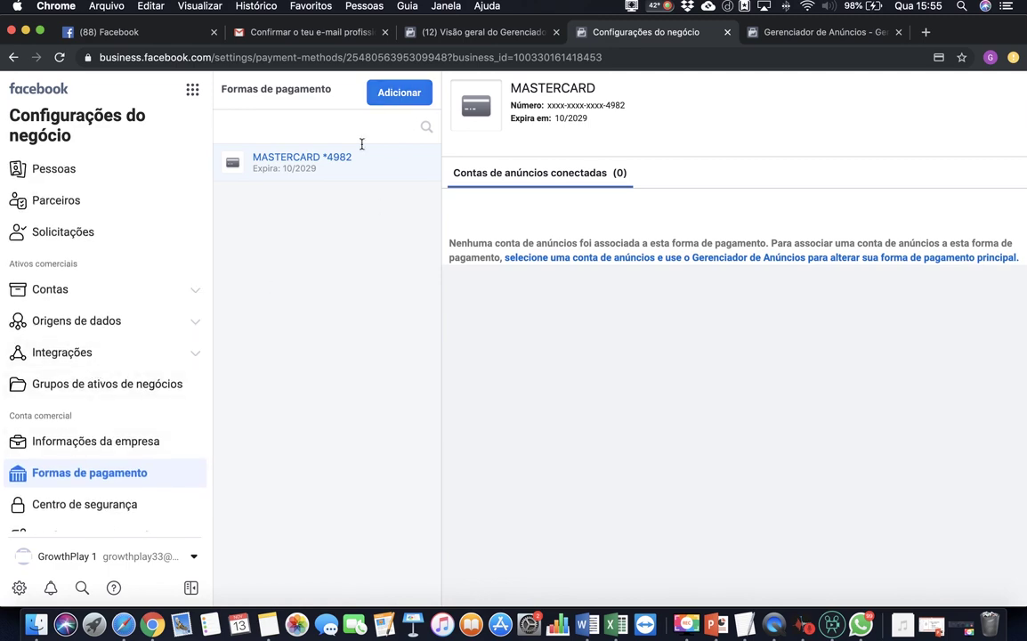
scroll(124, 374, "up", 2)
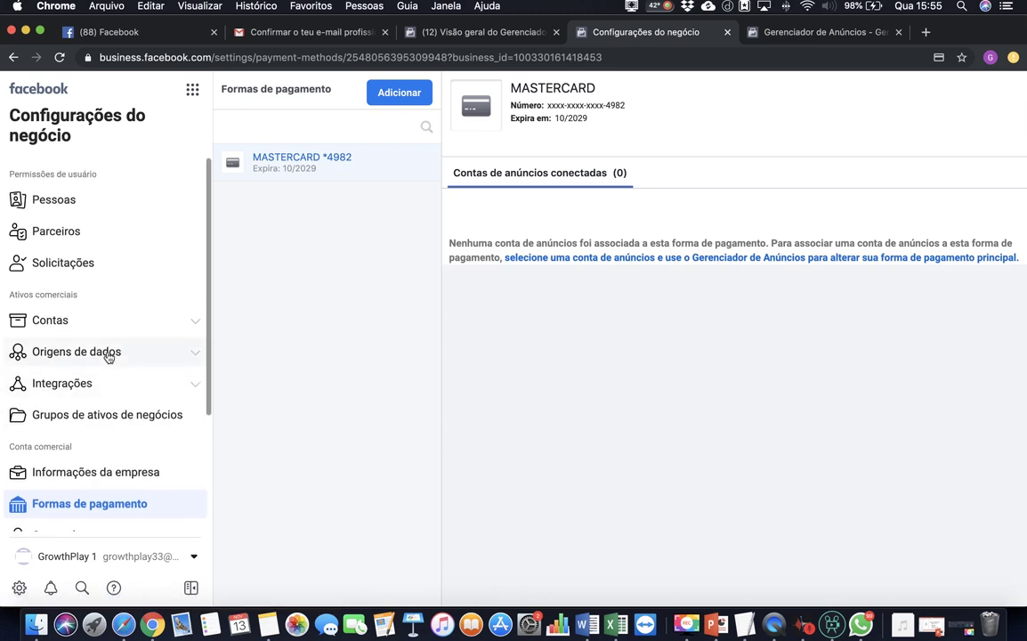
scroll(97, 373, "down", 1)
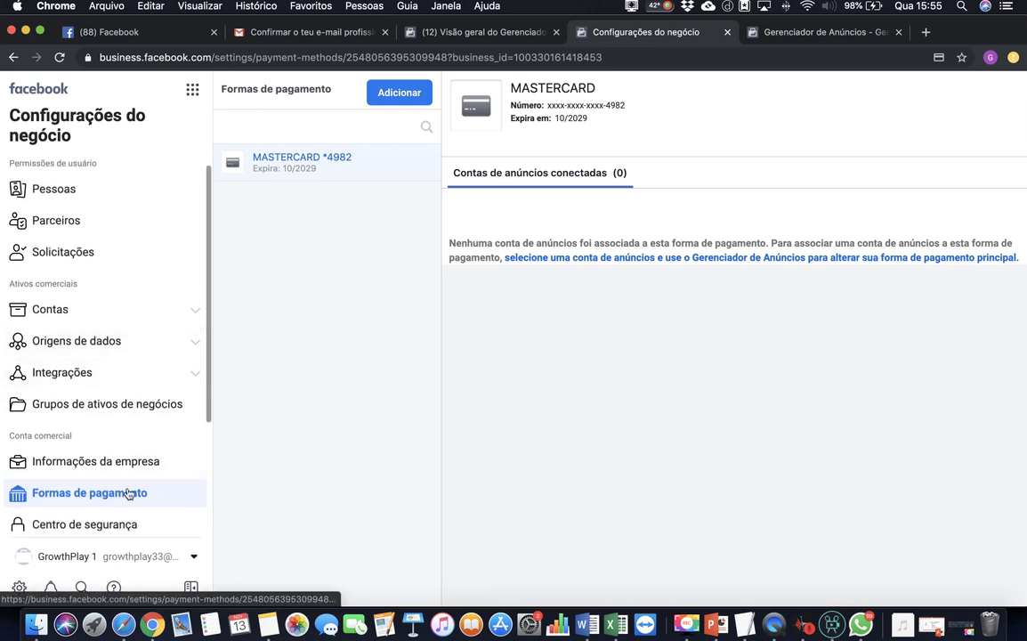
left_click(133, 307)
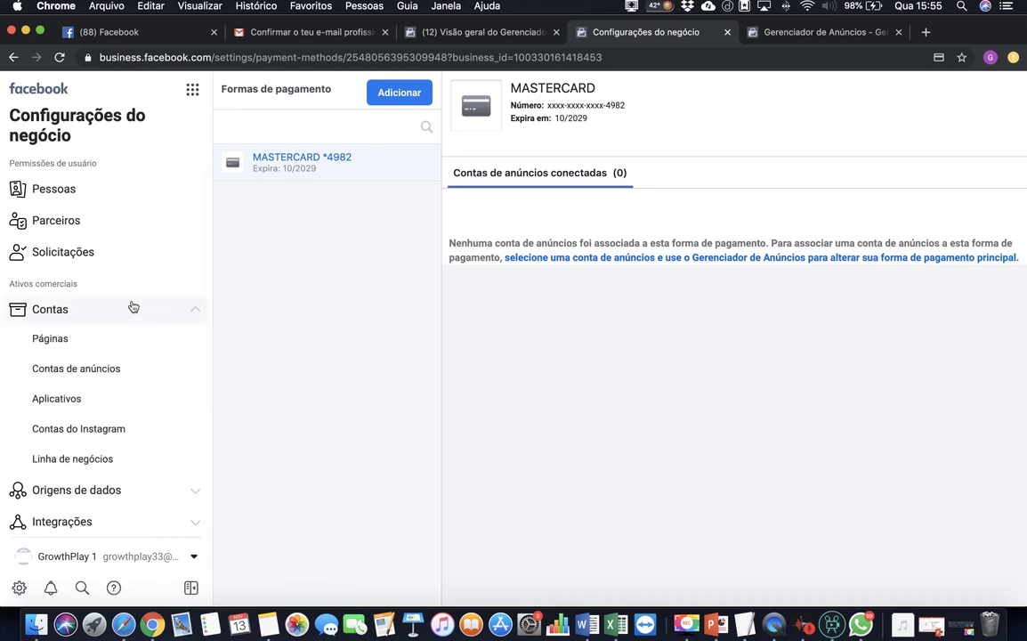
left_click(132, 306)
left_click(132, 306)
left_click(110, 380)
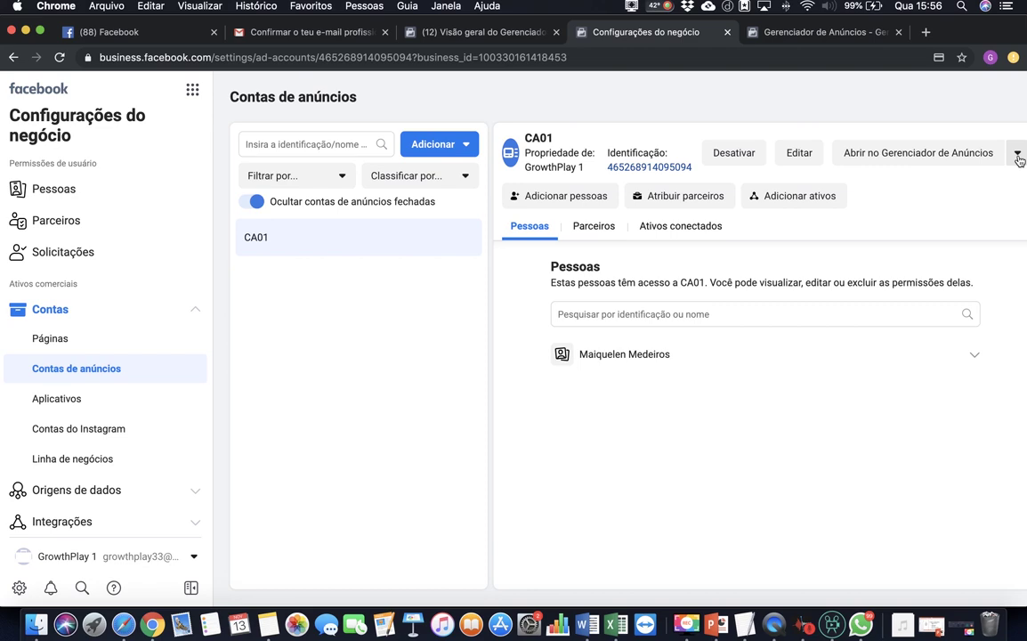
left_click(949, 157)
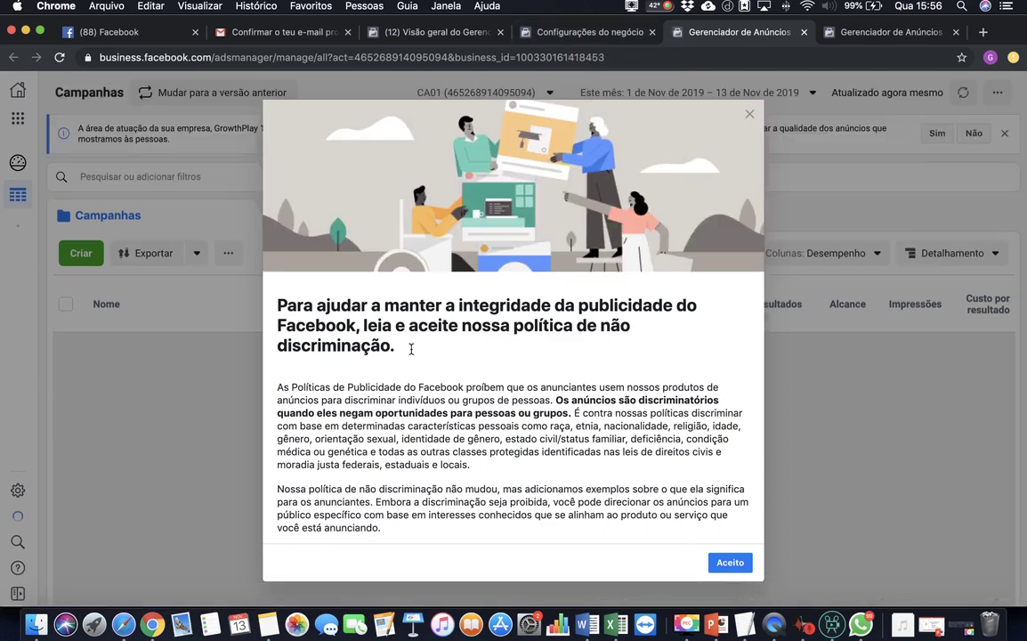
- Read through and accept Facebook's non-discrimination advertising policy, and close the tip about relevance diagnostics
scroll(394, 352, "down", 2)
scroll(394, 351, "down", 5)
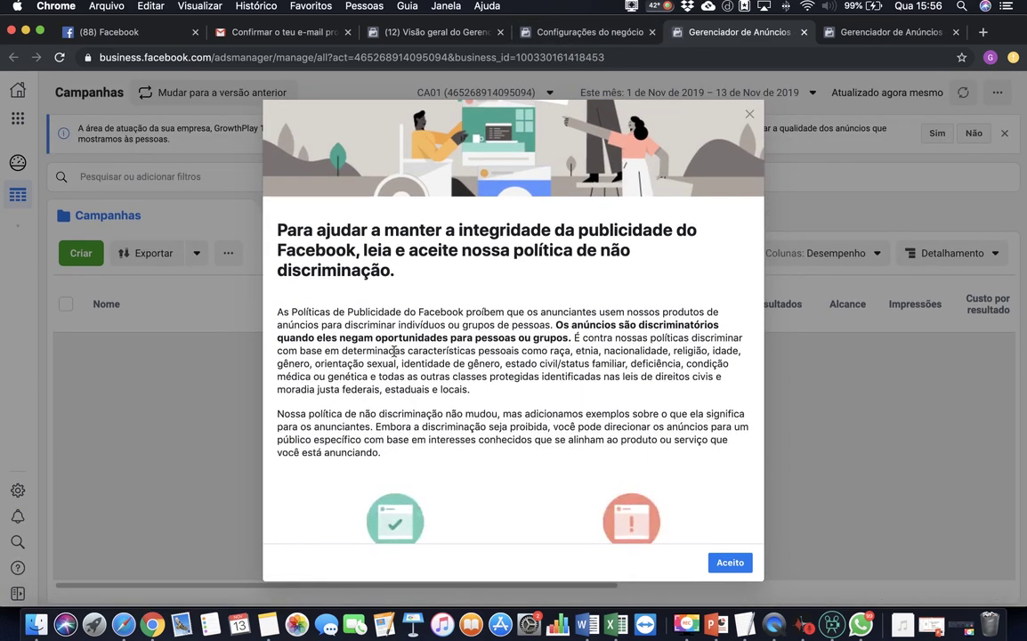
scroll(394, 351, "down", 5)
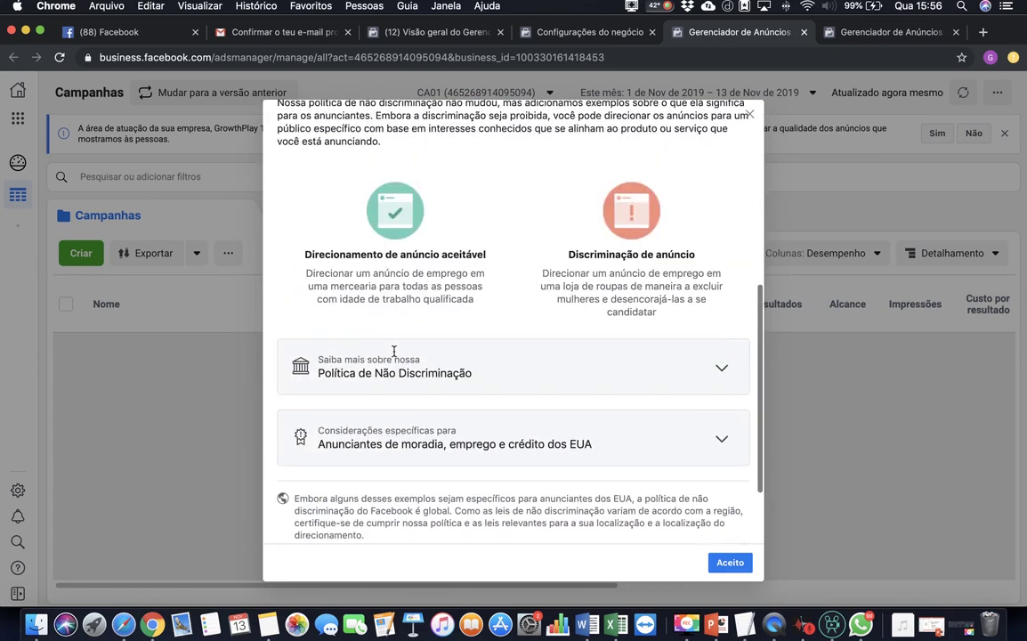
scroll(497, 382, "down", 3)
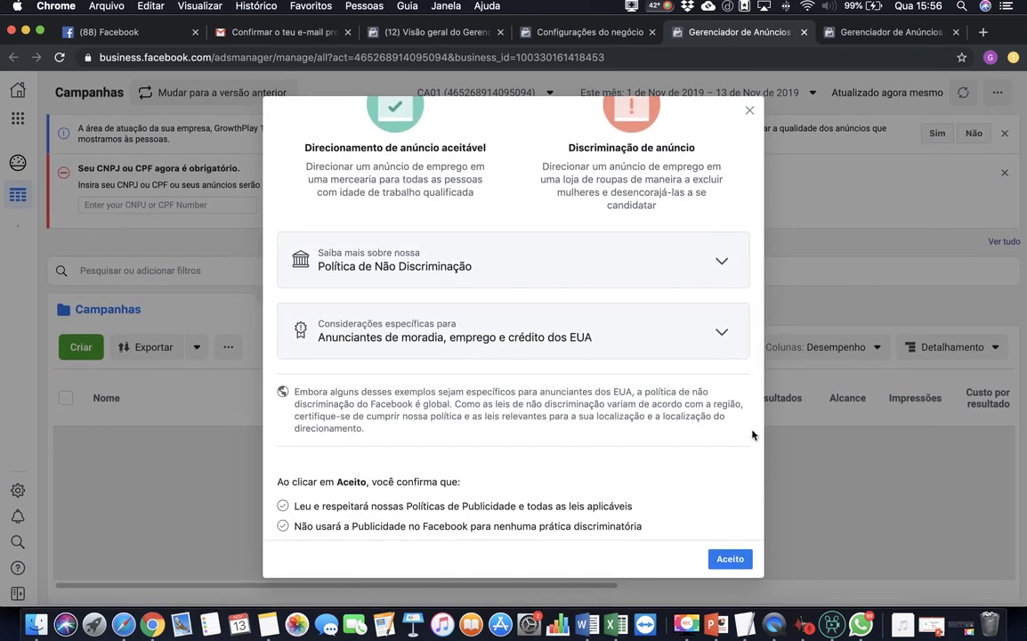
left_click(726, 566)
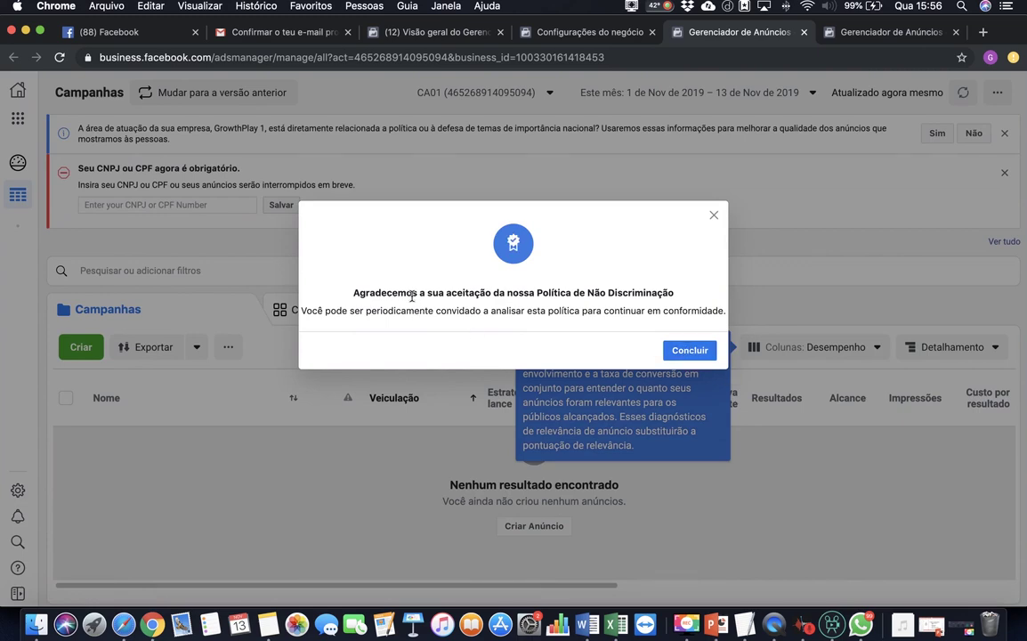
left_click(685, 354)
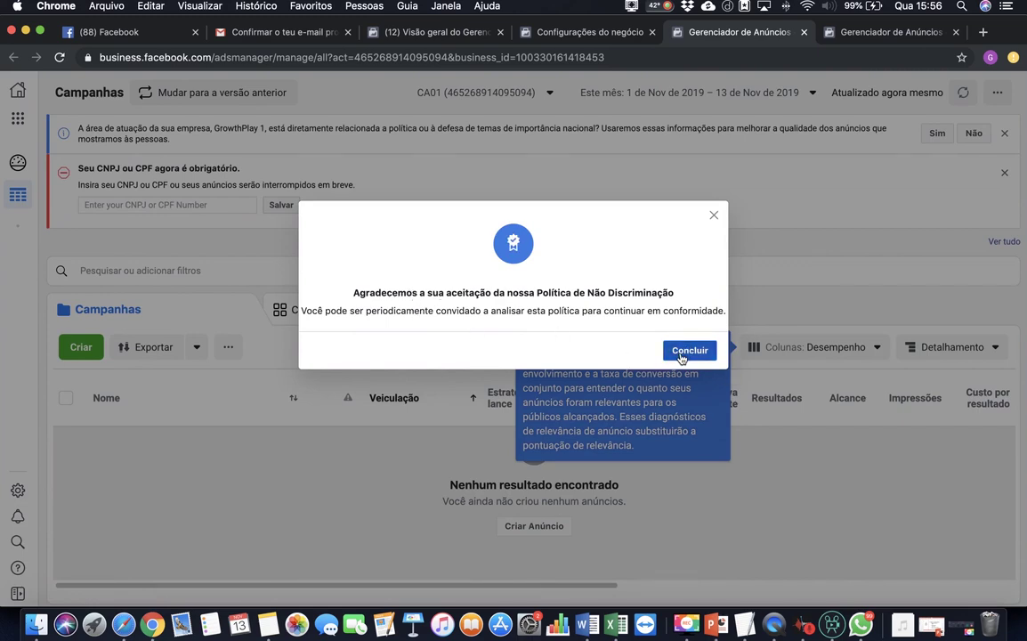
left_click(681, 356)
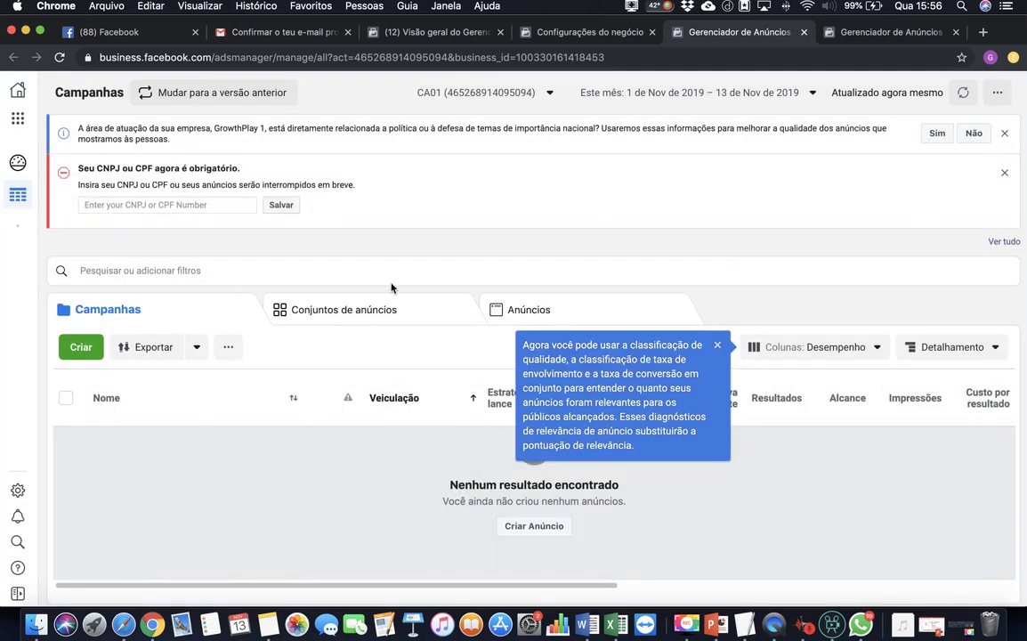
left_click(717, 346)
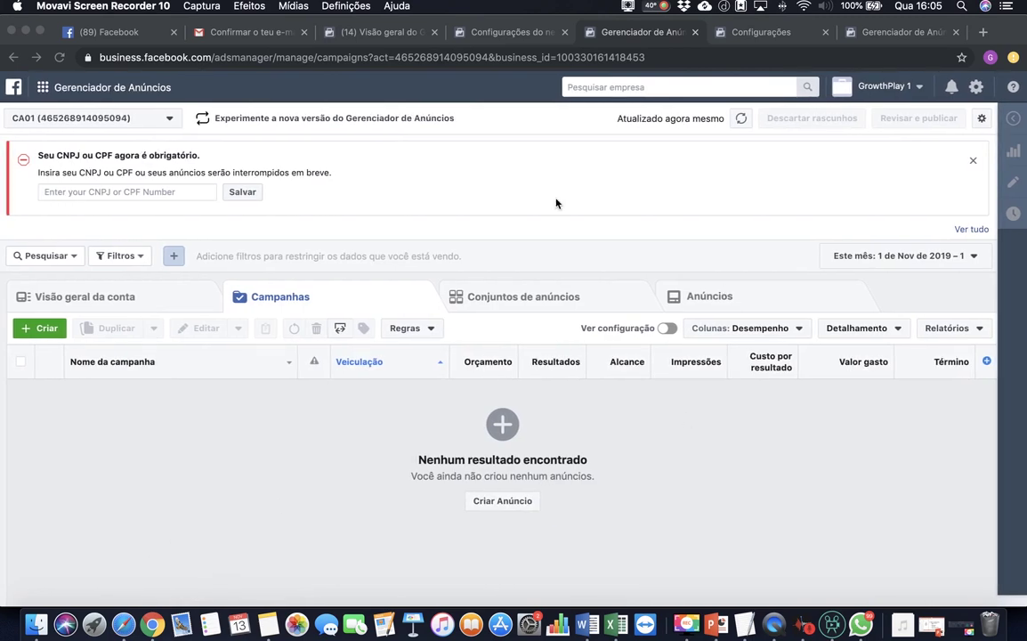
- Try to save the company's CNPJ or CPF number in the mandatory tax ID notice on the CA01 campaigns page
left_click(452, 214)
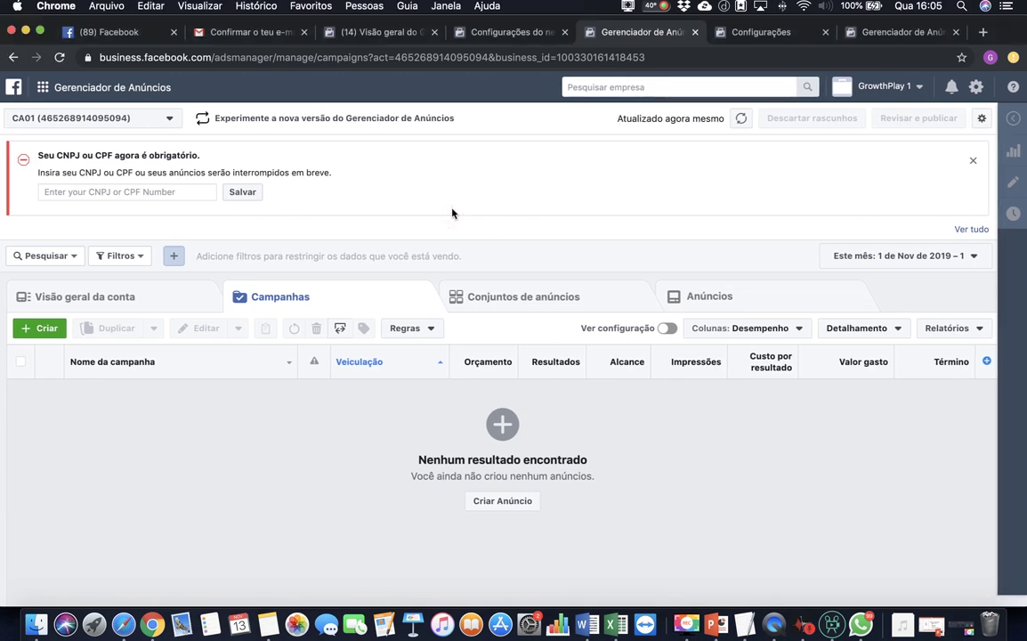
left_click(388, 196)
left_click(158, 192)
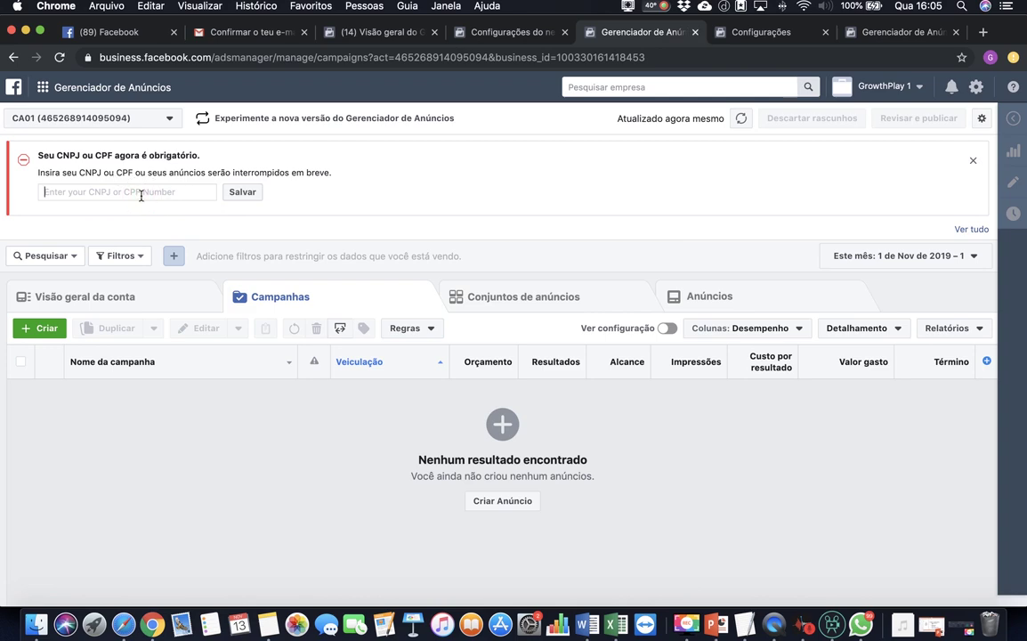
key("super+v")
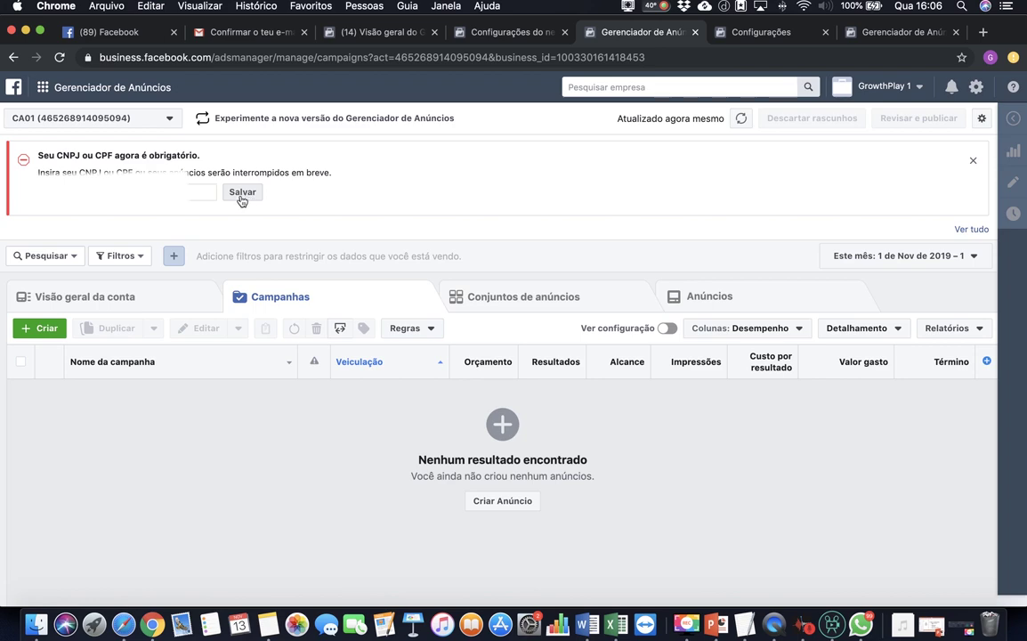
left_click(916, 7)
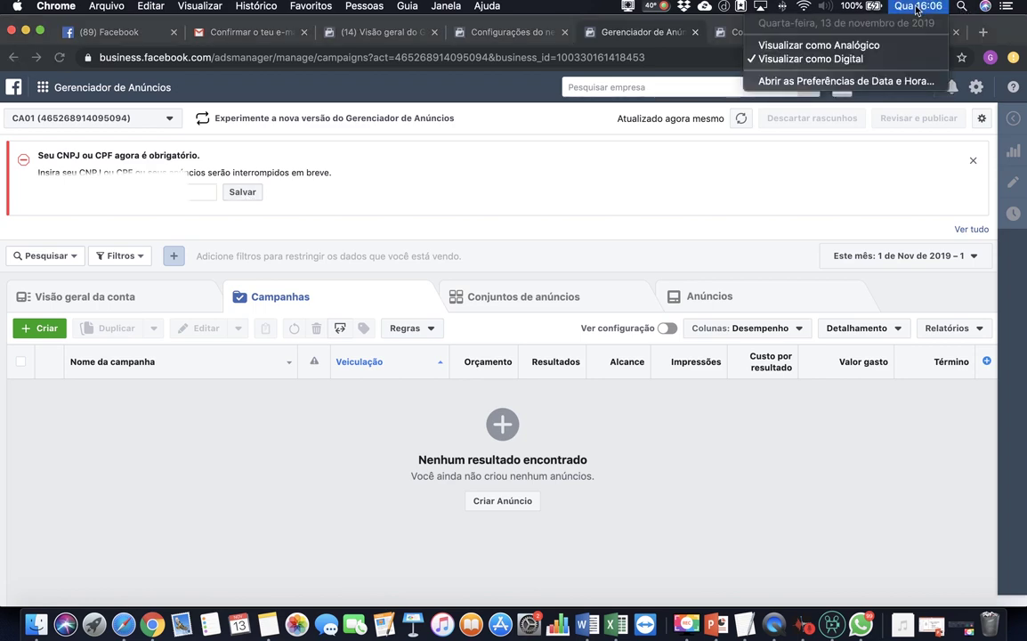
left_click(266, 198)
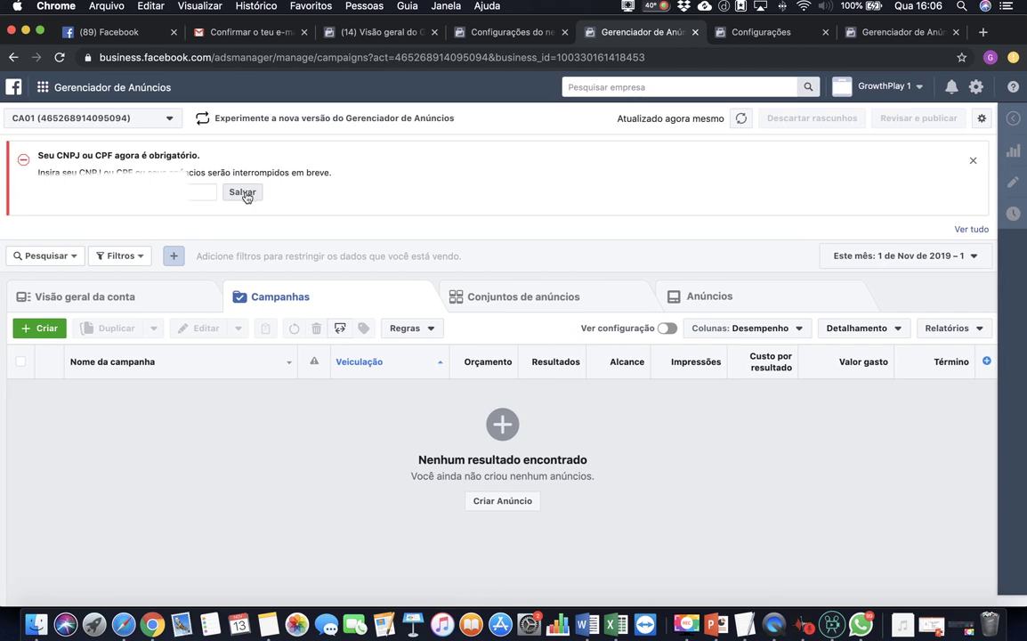
left_click(248, 196)
left_click_drag(114, 212, 62, 213)
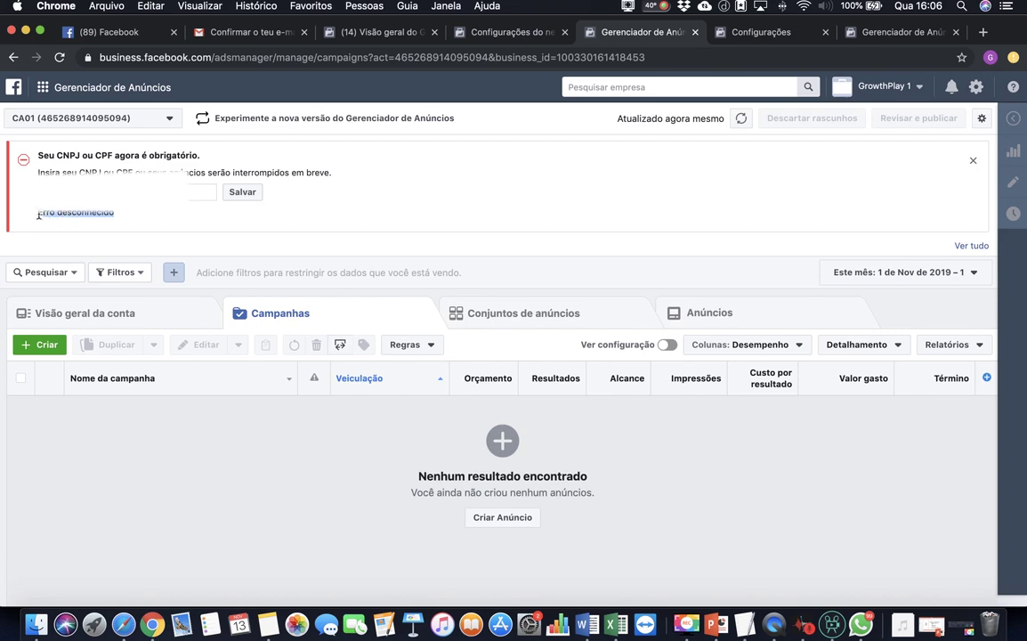
left_click(35, 194)
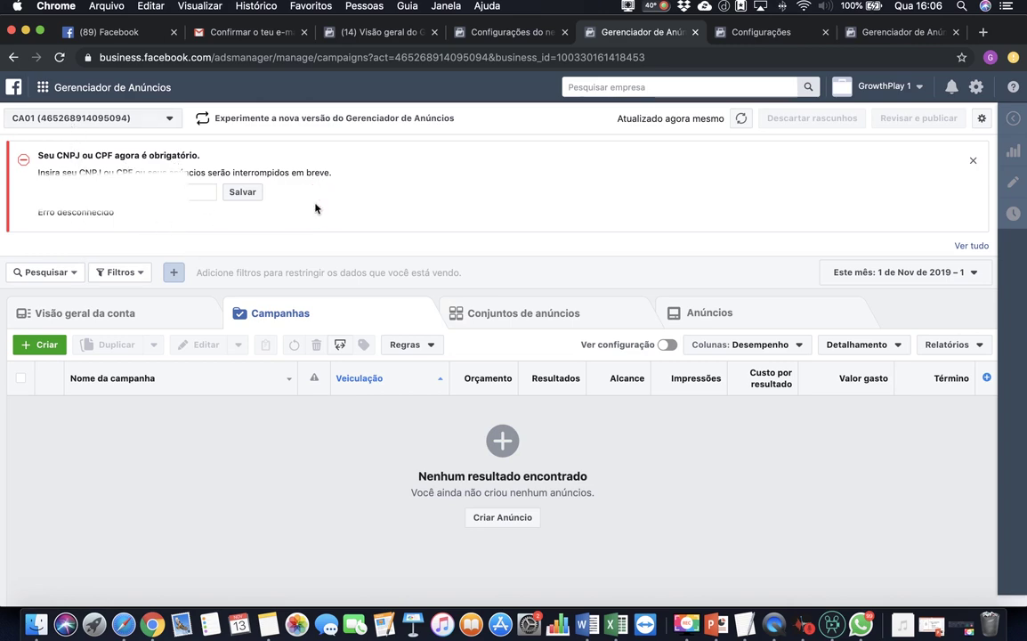
- Reload the ads manager and open the Cobrança page for the CA01 ad account
left_click(77, 89)
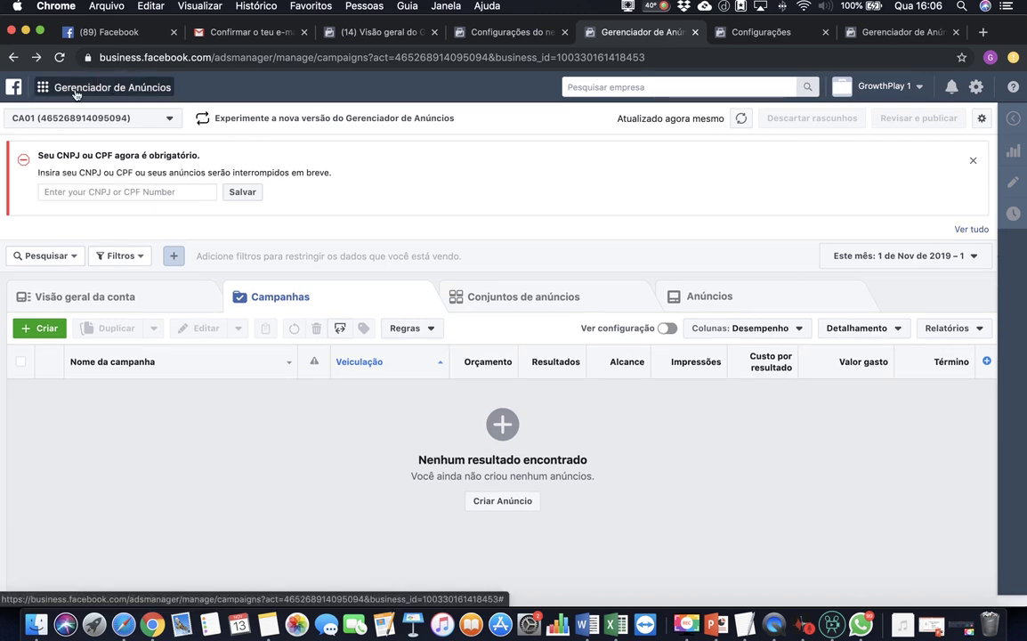
left_click(75, 89)
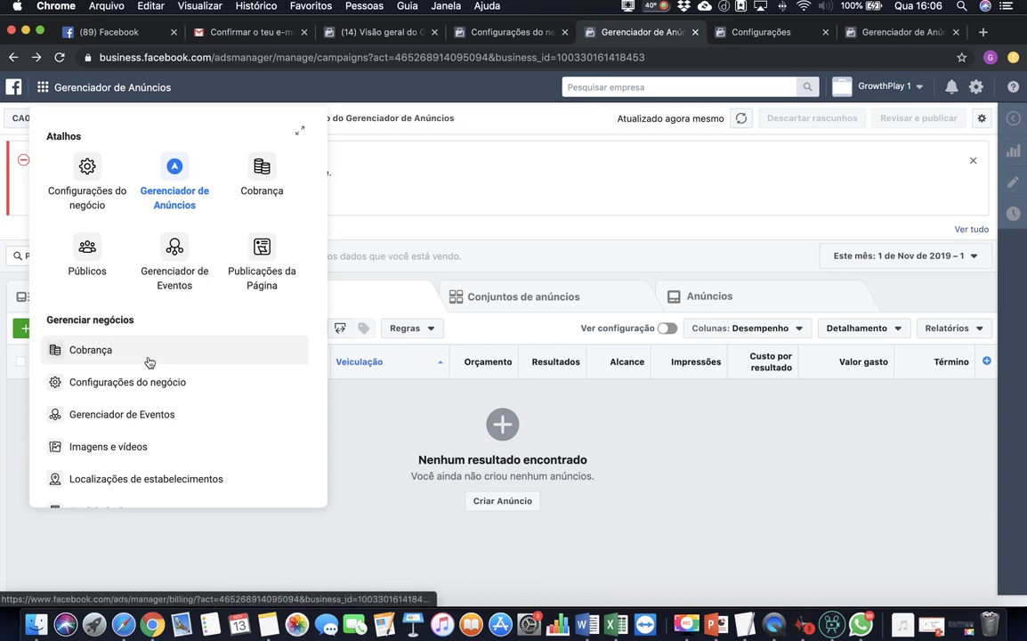
left_click(94, 358)
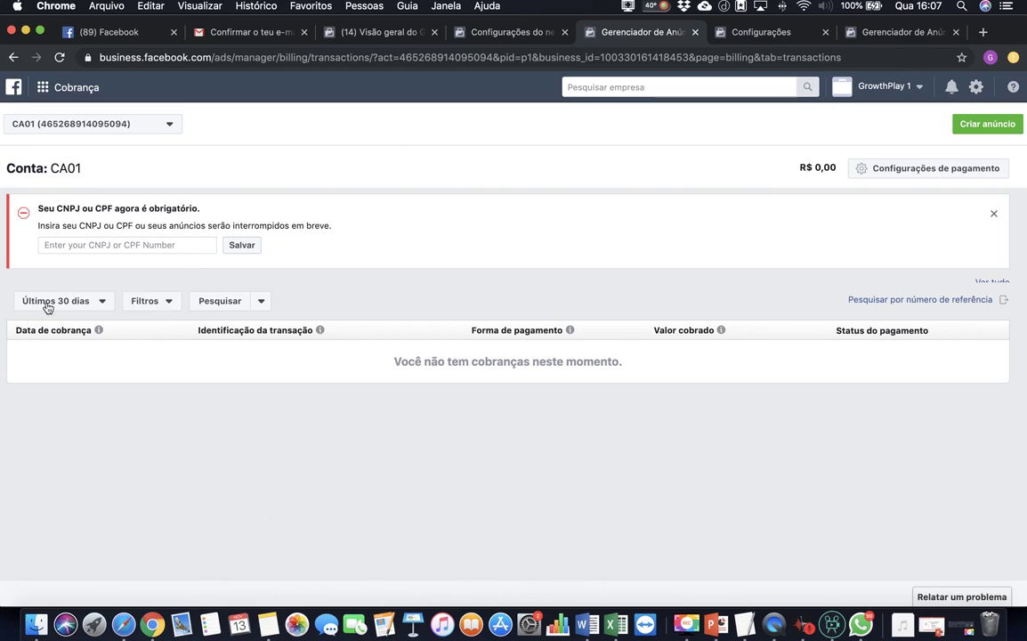
left_click_drag(394, 361, 634, 390)
left_click(698, 398)
- Try to save the CNPJ or CPF number in the notice on the Cobrança page
left_click(169, 244)
key("super+v")
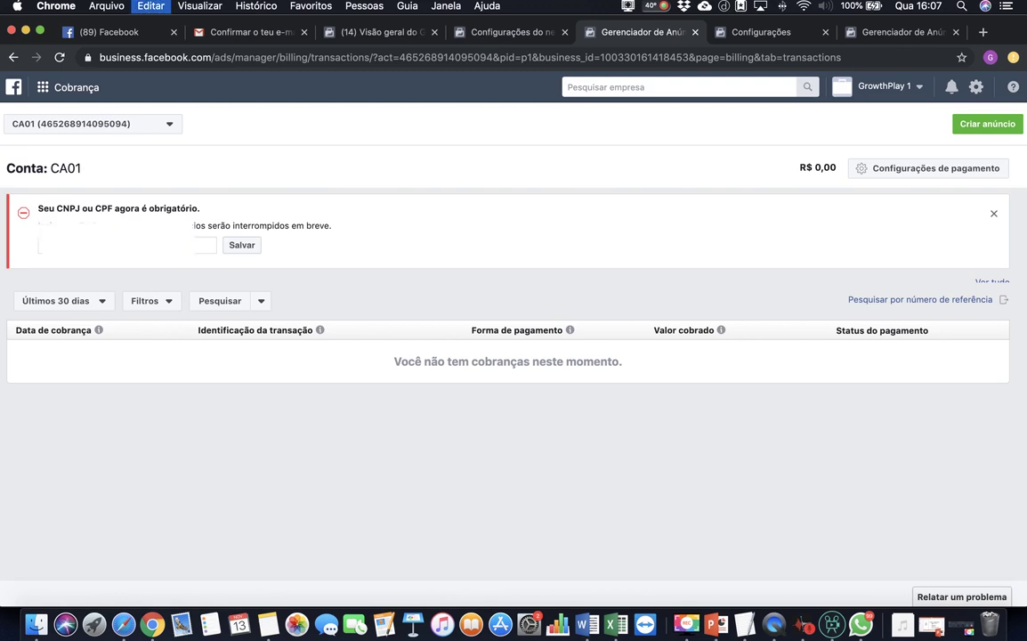
left_click(242, 249)
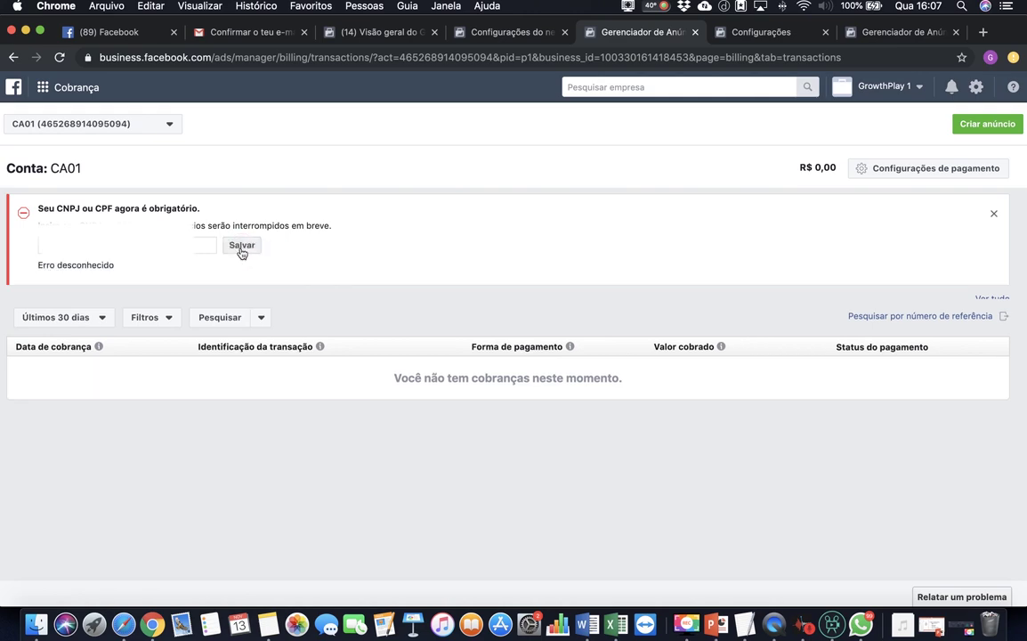
left_click(130, 279)
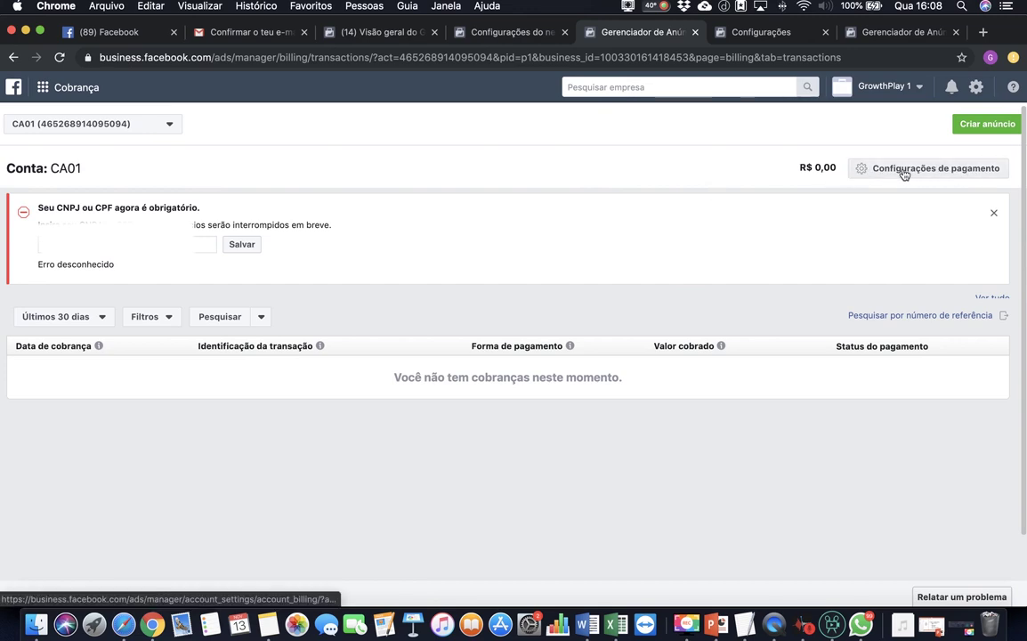
- Open Configurações de pagamento for CA01 and try to save the CNPJ or CPF number in the notice there
left_click(903, 174)
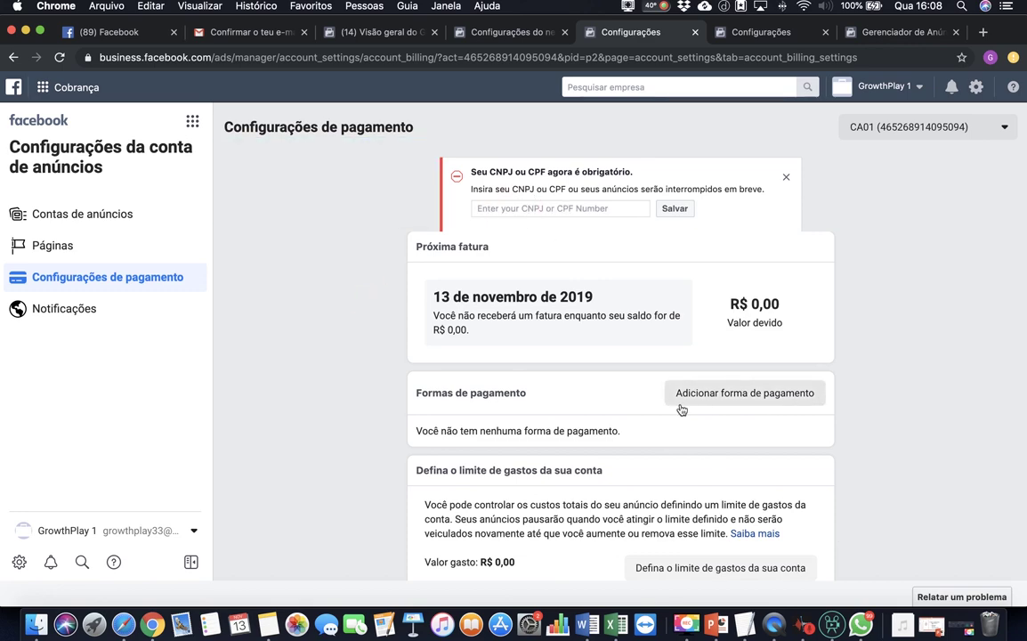
scroll(677, 392, "down", 3)
scroll(617, 412, "up", 1)
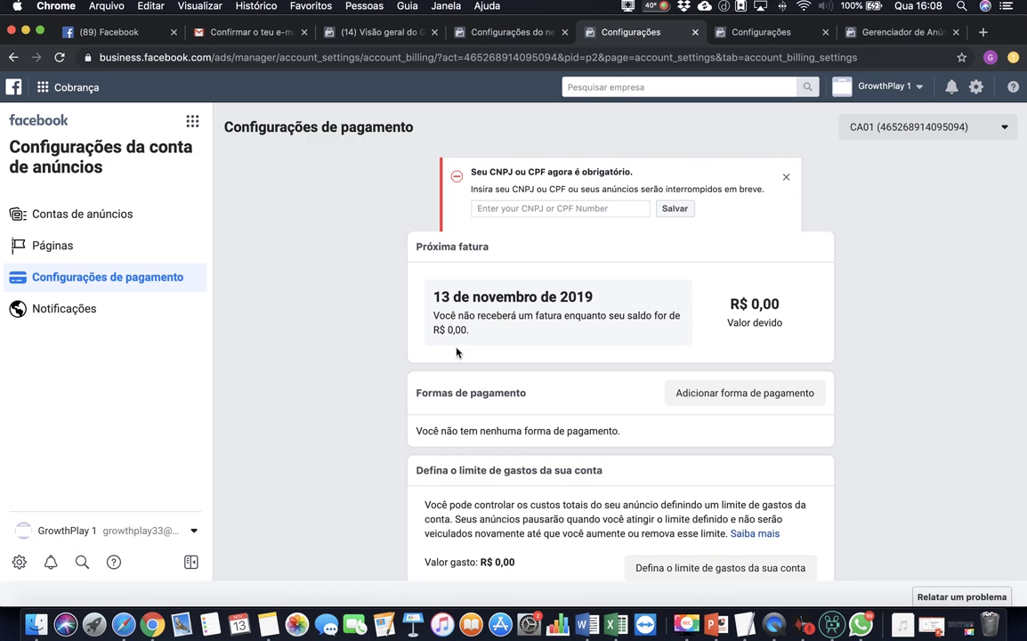
left_click(559, 207)
left_click(678, 210)
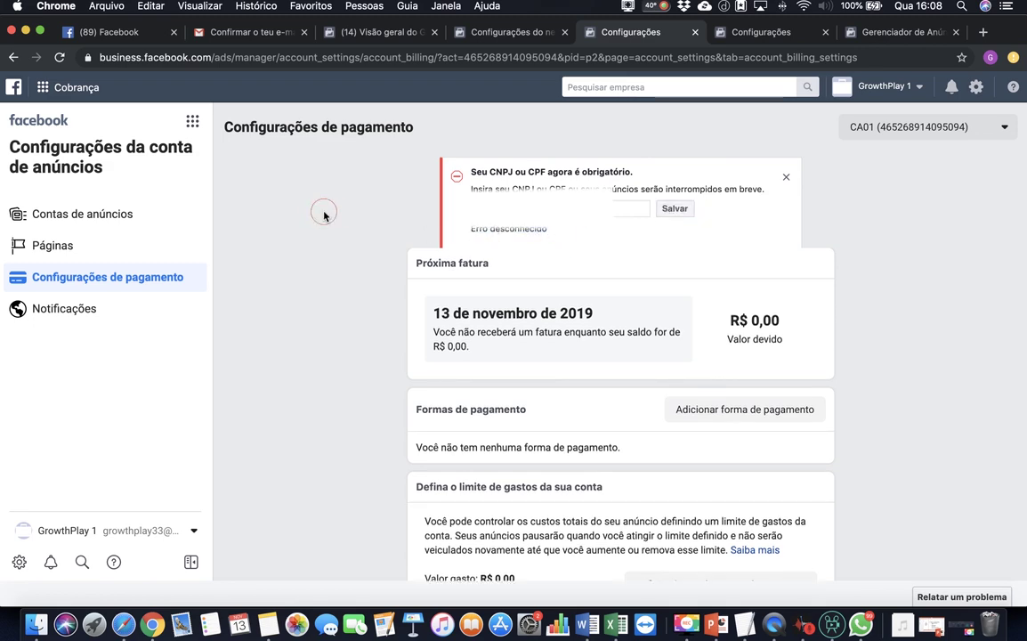
- Go to the Contas de anúncios settings and dismiss the CNPJ or CPF notice
left_click(84, 223)
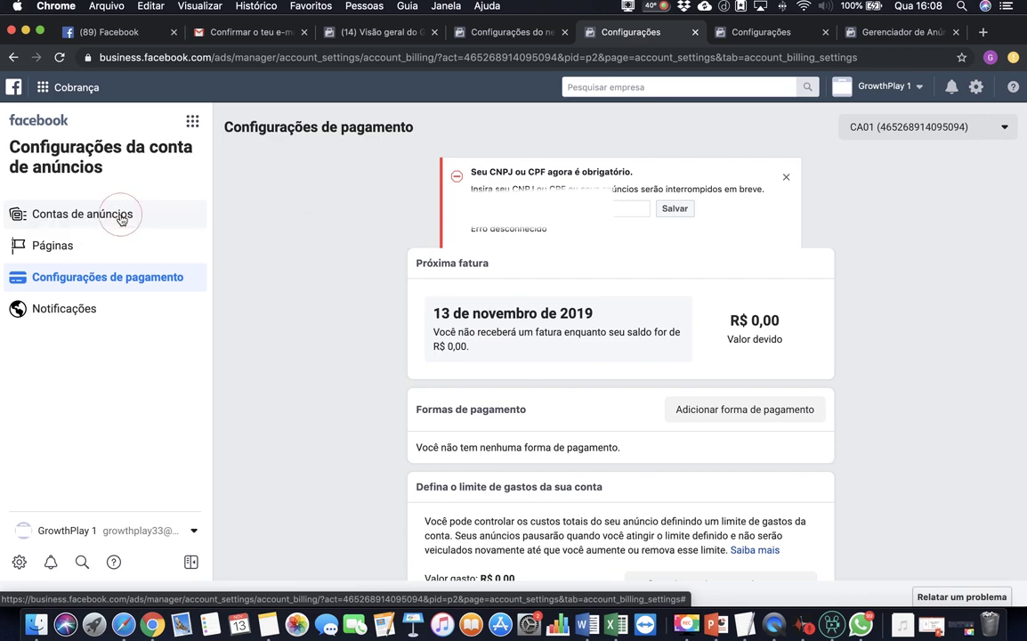
left_click(120, 218)
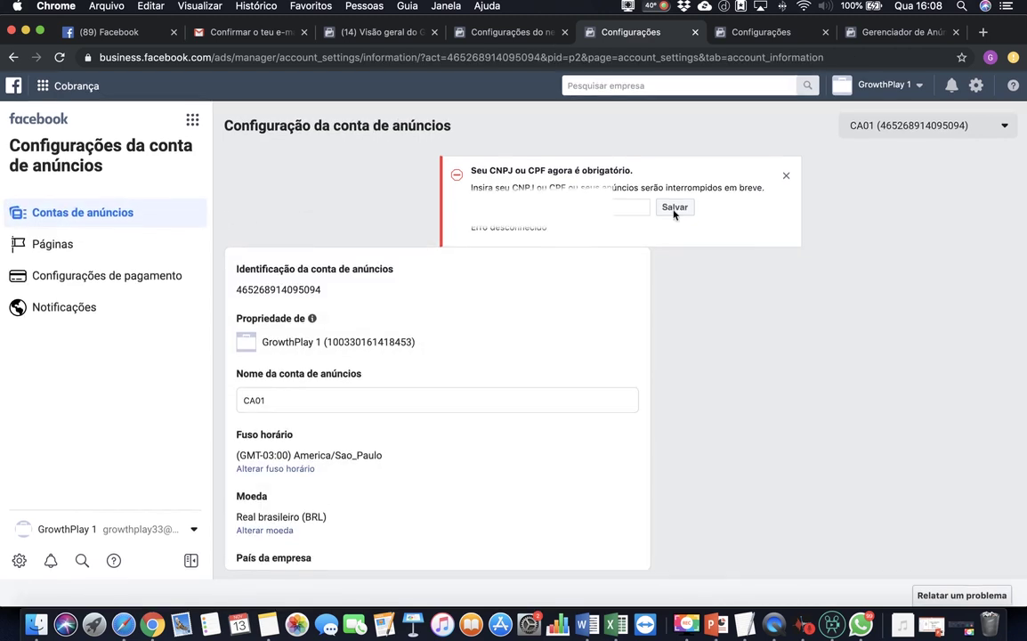
left_click(786, 177)
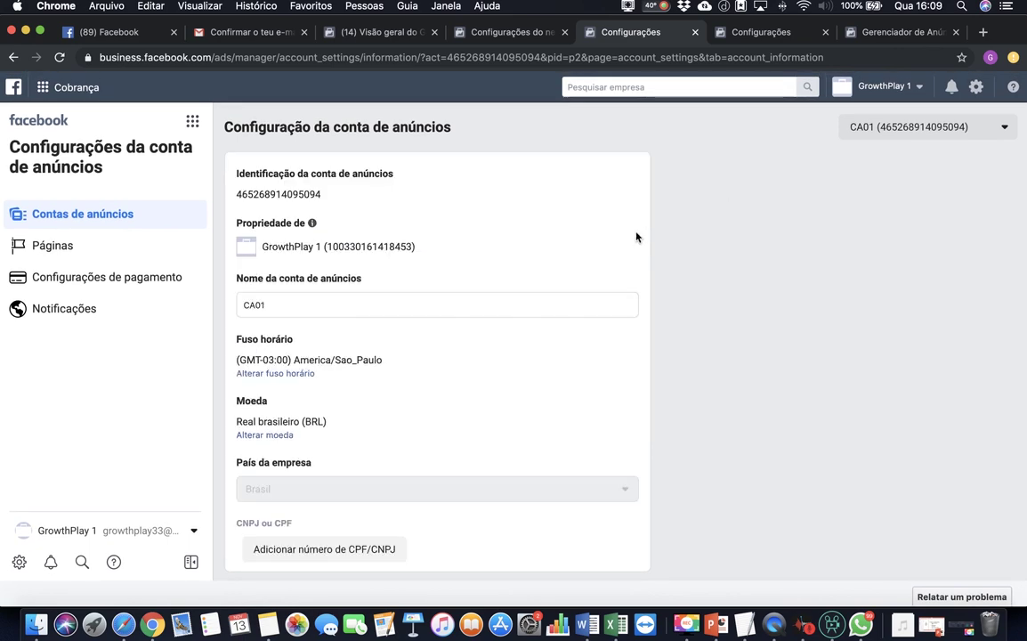
- Add the company's CPF/CNPJ number to the CA01 ad account settings, save it, and close the confirmation dialog
scroll(637, 243, "down", 3)
scroll(496, 286, "up", 3)
scroll(305, 550, "down", 2)
scroll(316, 525, "down", 2)
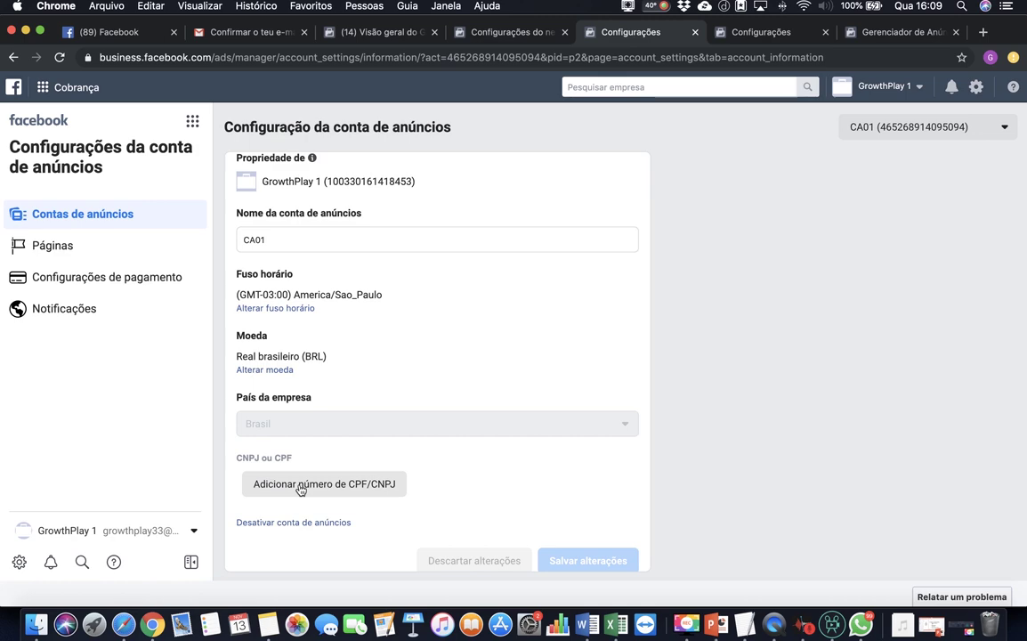
left_click(300, 488)
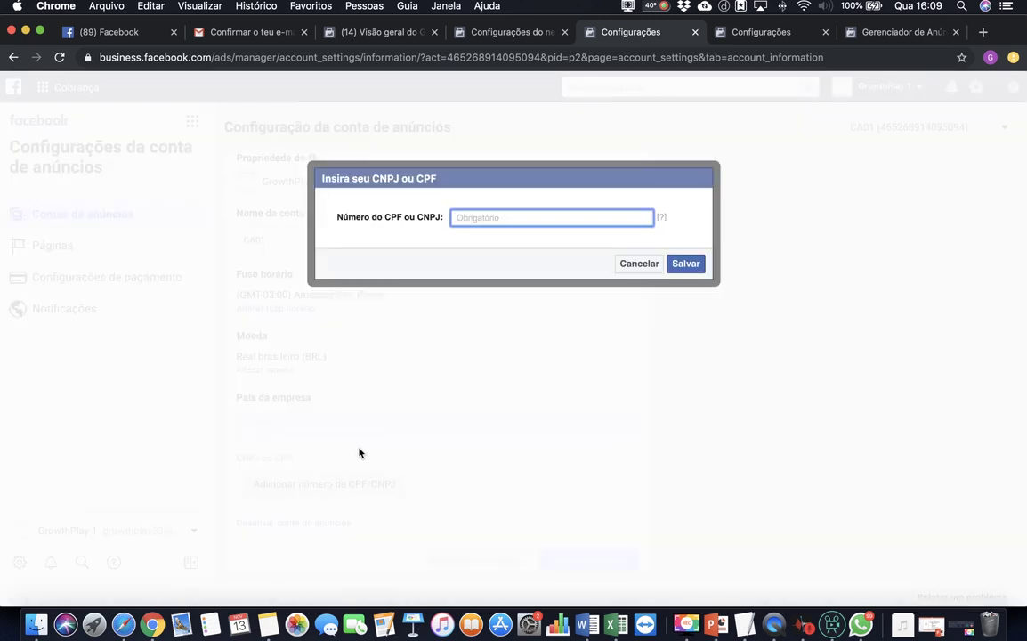
left_click(517, 220)
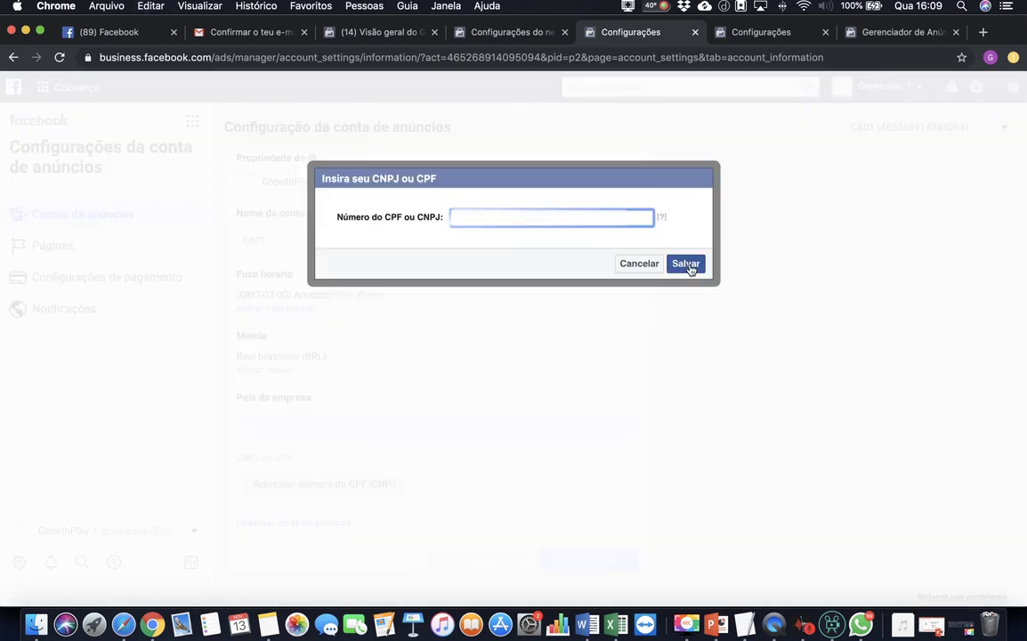
left_click(687, 264)
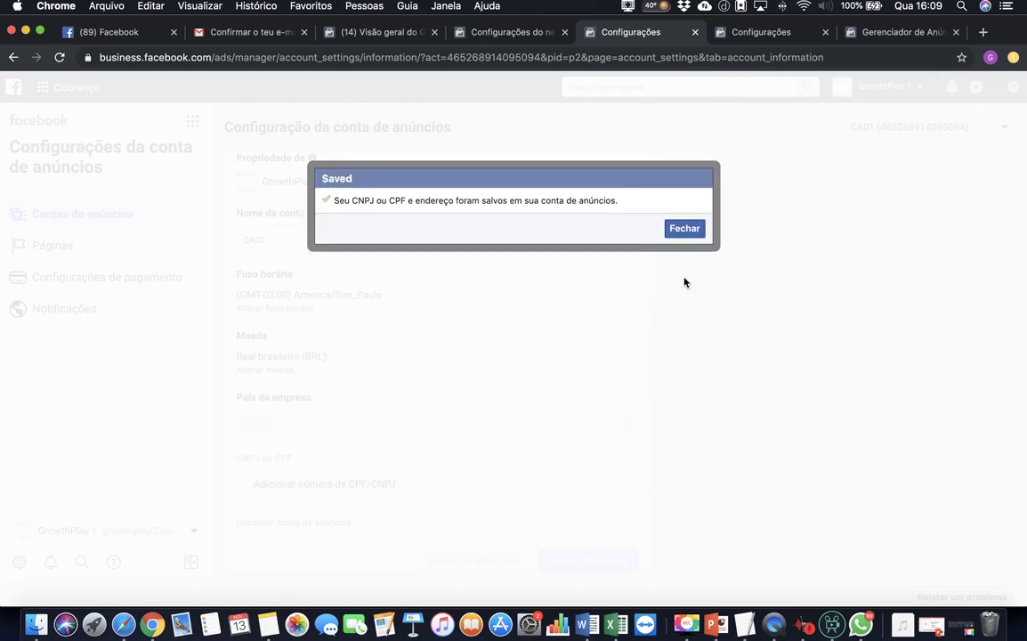
left_click(336, 210)
left_click_drag(370, 204, 612, 206)
left_click(616, 208)
left_click(684, 228)
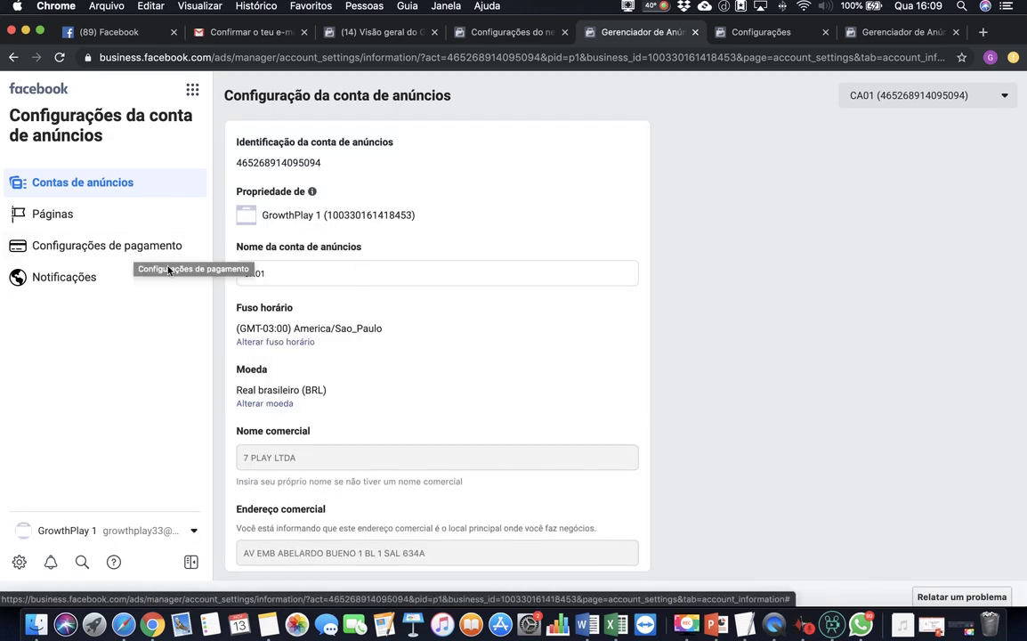
- Return to Configurações de pagamento and start adding a payment method to the CA01 account
left_click(157, 252)
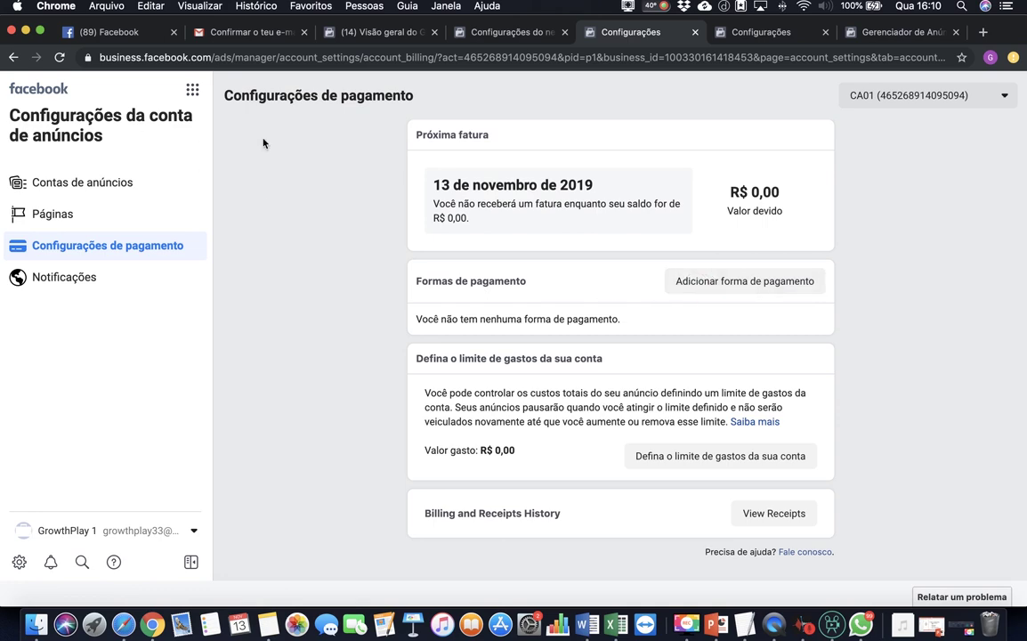
scroll(259, 143, "up", 1)
left_click(752, 292)
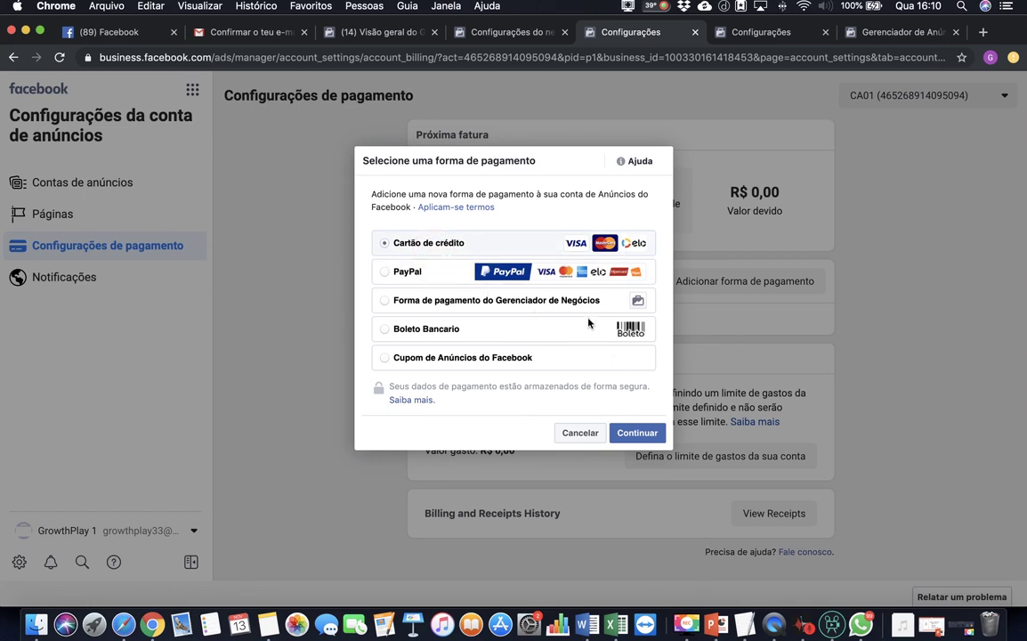
- Compare the PayPal and Boleto Bancario options, and continue with Forma de pagamento do Gerenciador de Negócios as the payment type
left_click(430, 276)
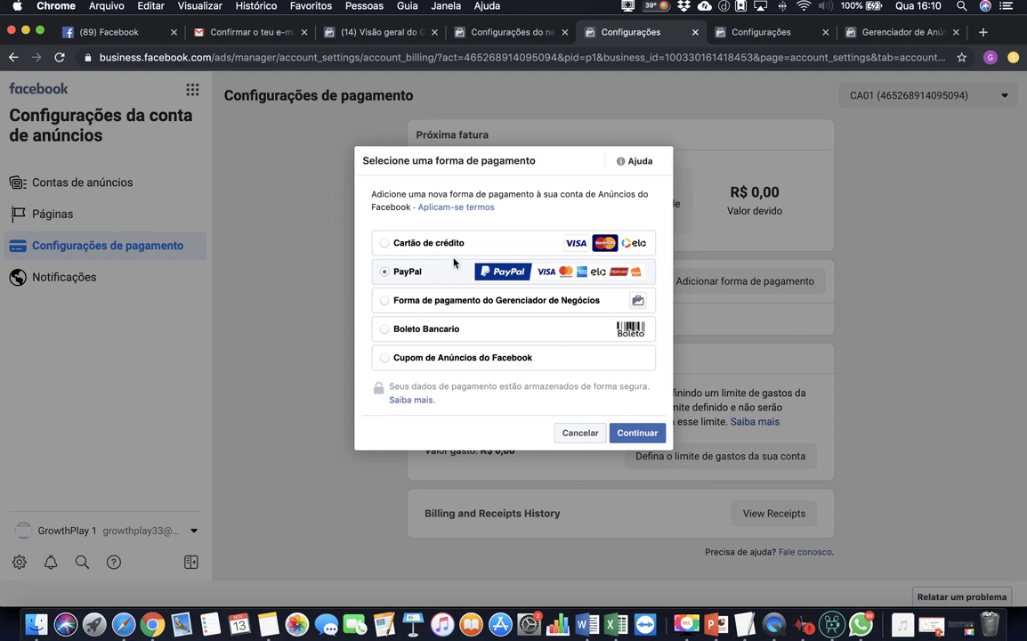
left_click(421, 303)
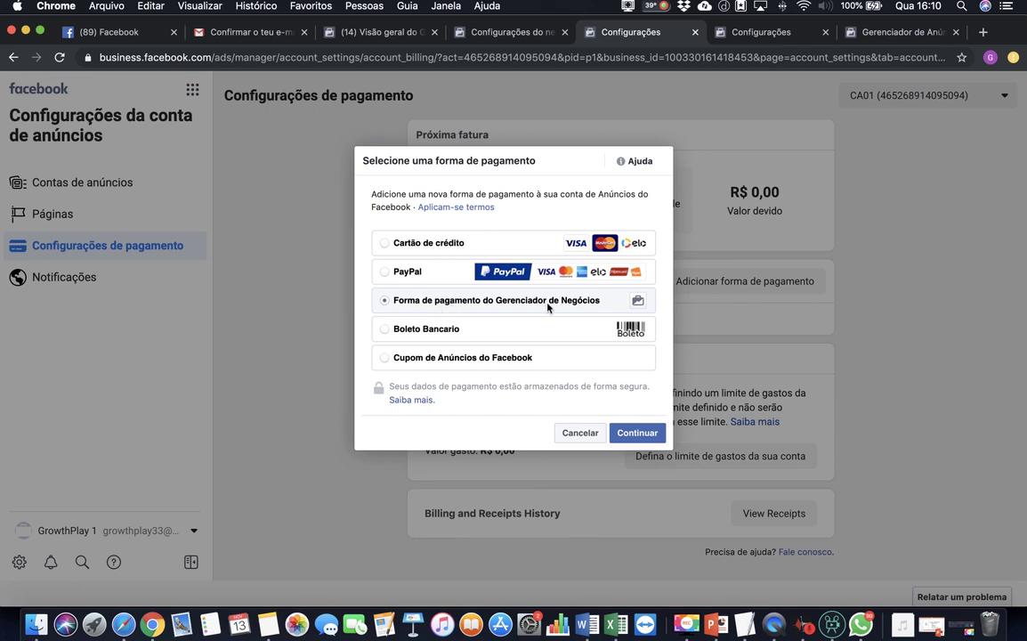
left_click(436, 333)
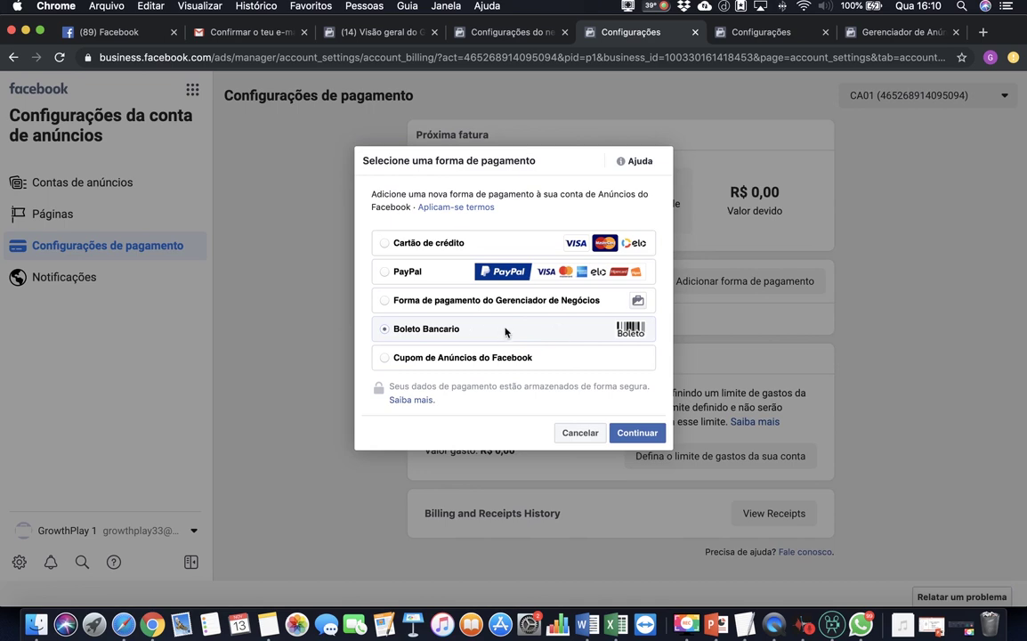
left_click(489, 302)
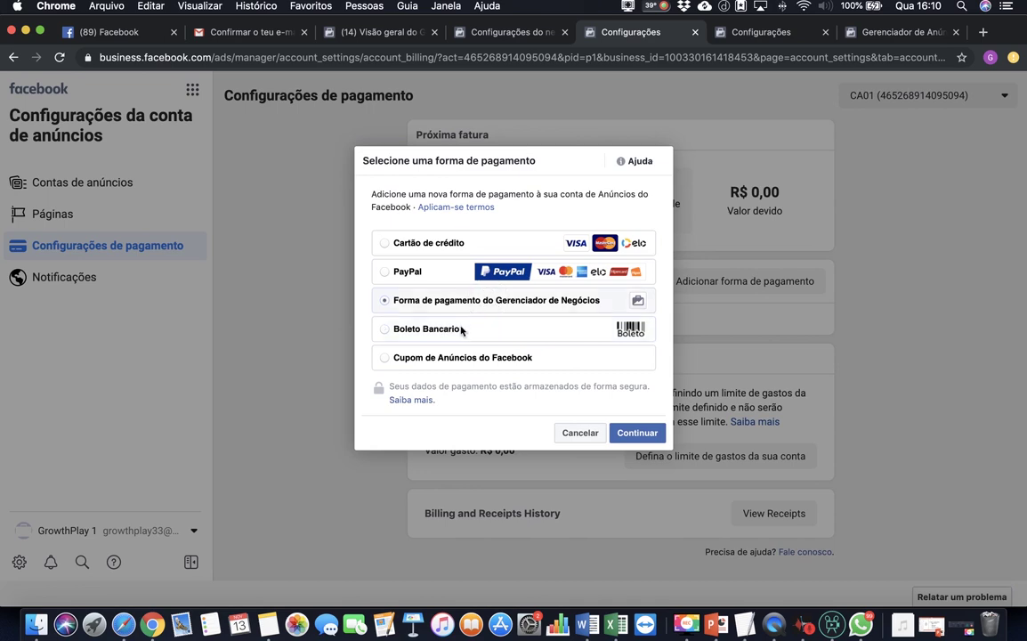
left_click(459, 332)
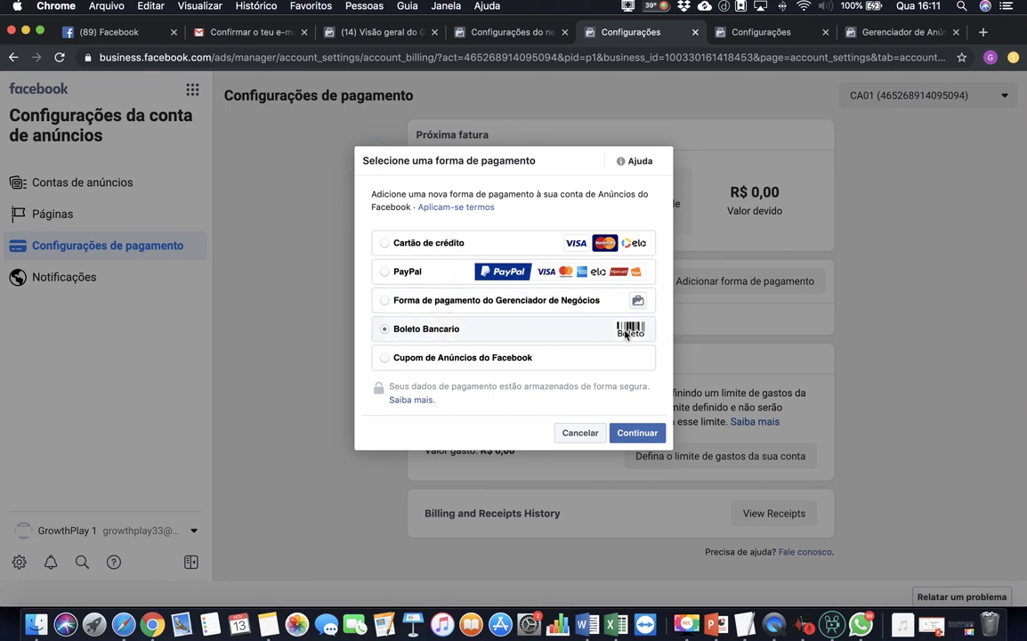
left_click(468, 297)
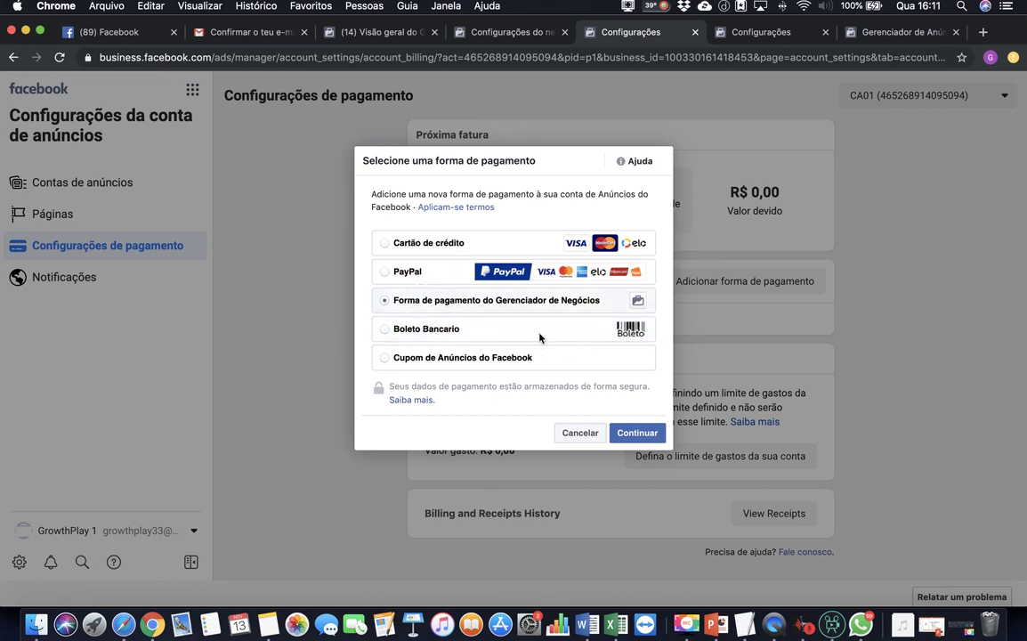
left_click(405, 272)
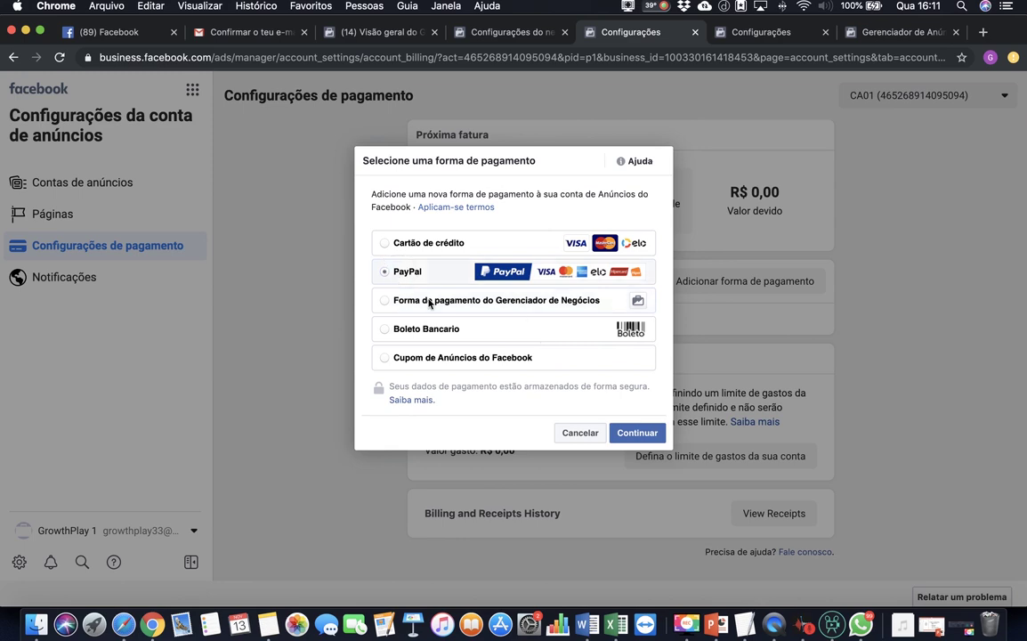
left_click(429, 302)
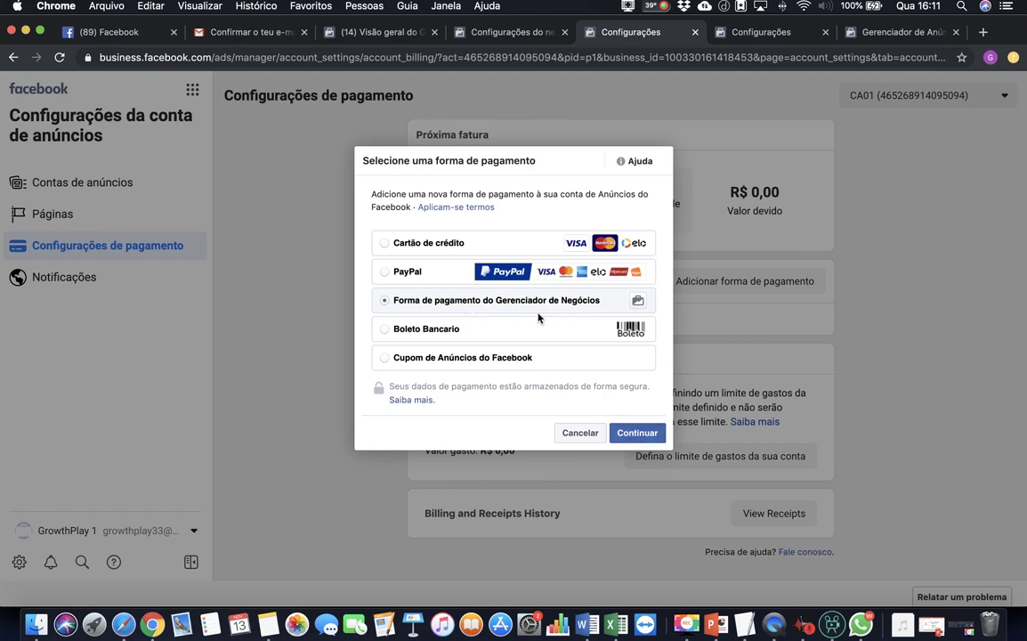
left_click(646, 432)
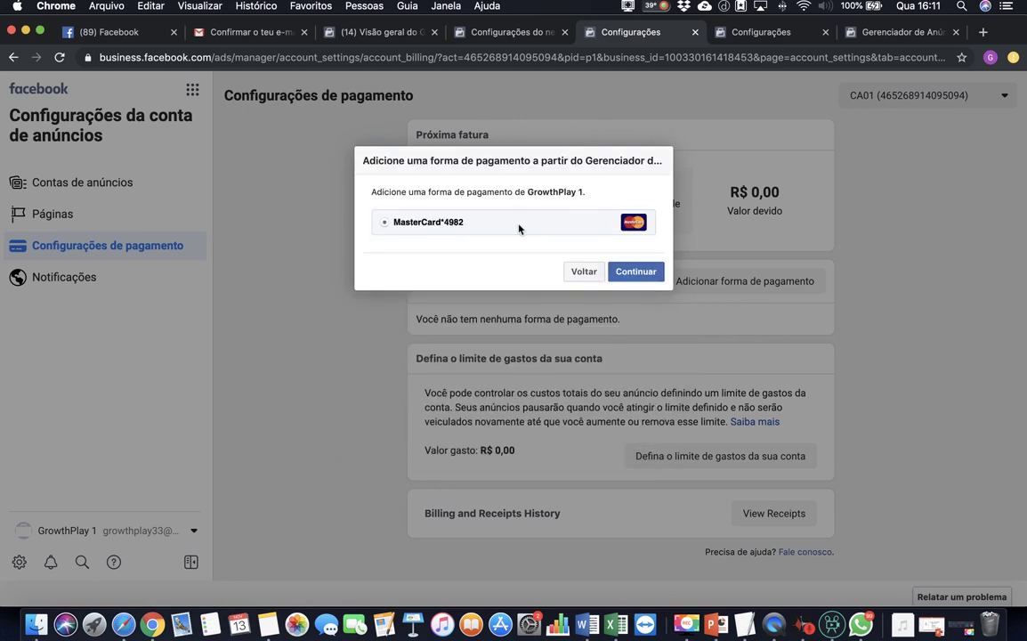
- Add the business's registered MasterCard to the CA01 ad account and make it the primary payment method
left_click(642, 278)
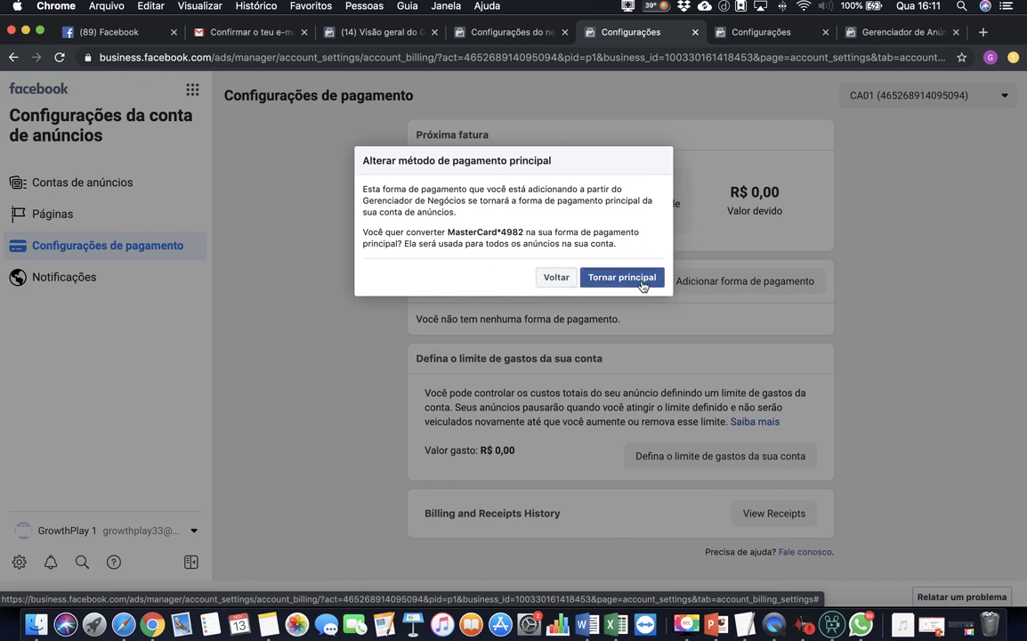
left_click(644, 283)
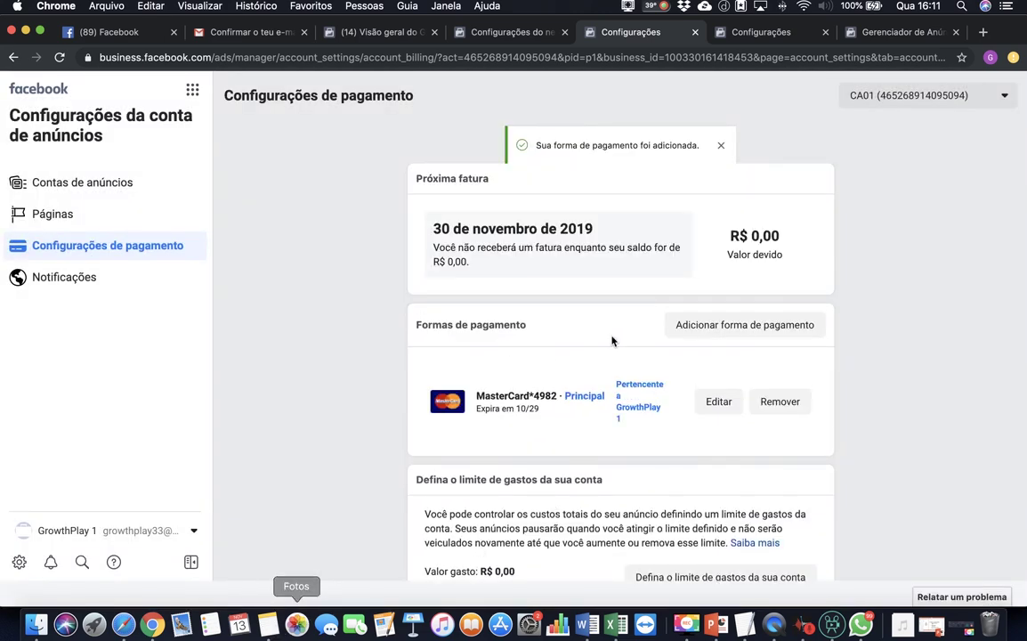
scroll(614, 336, "down", 1)
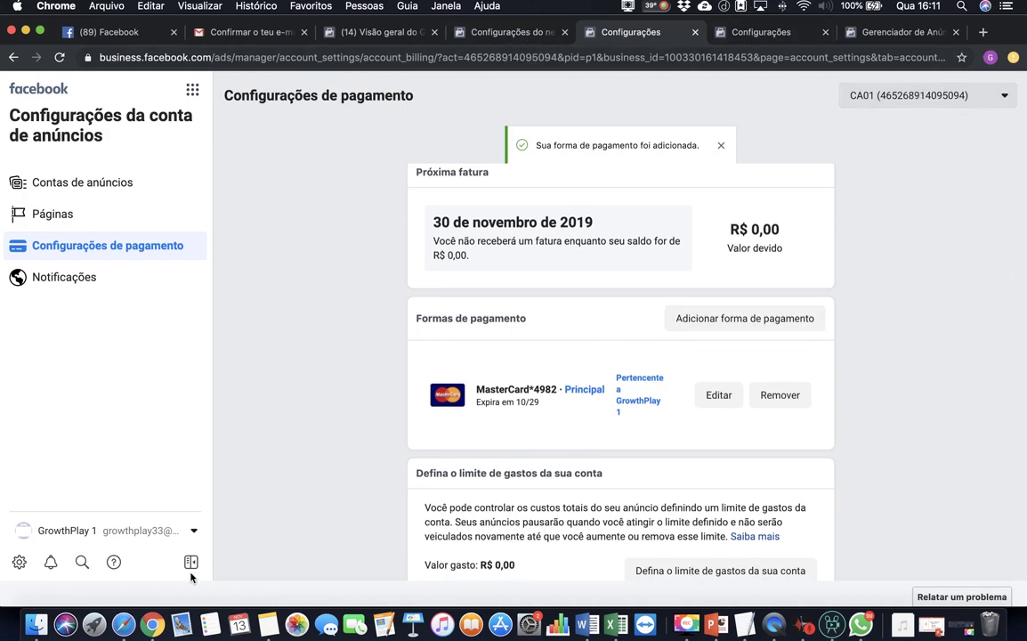
- Examine the list of business accounts that can be switched to from Configurações do negócio, then close it
left_click(509, 35)
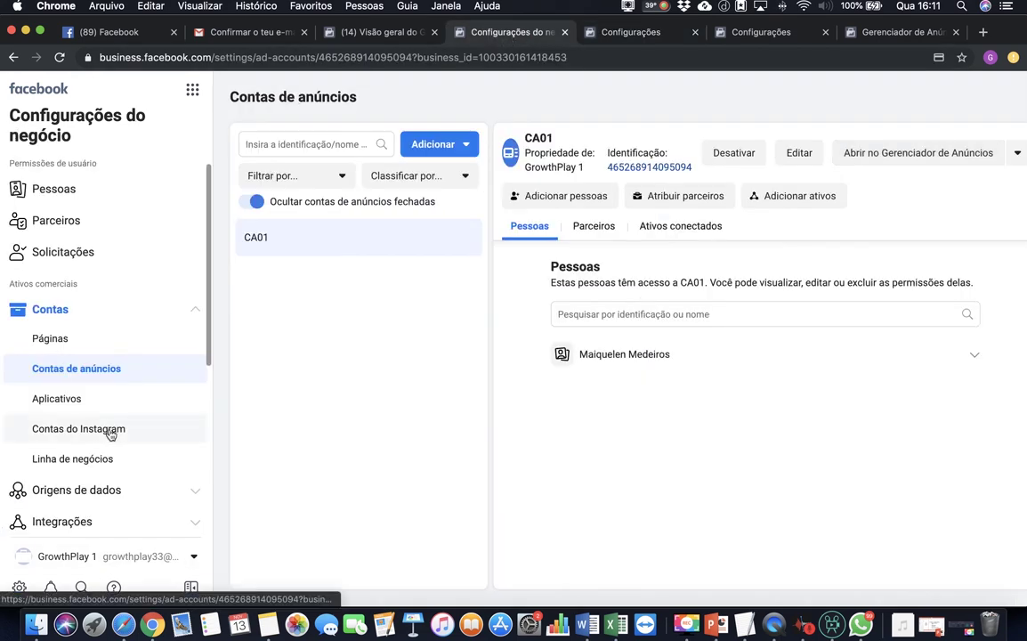
scroll(110, 433, "down", 5)
left_click(133, 554)
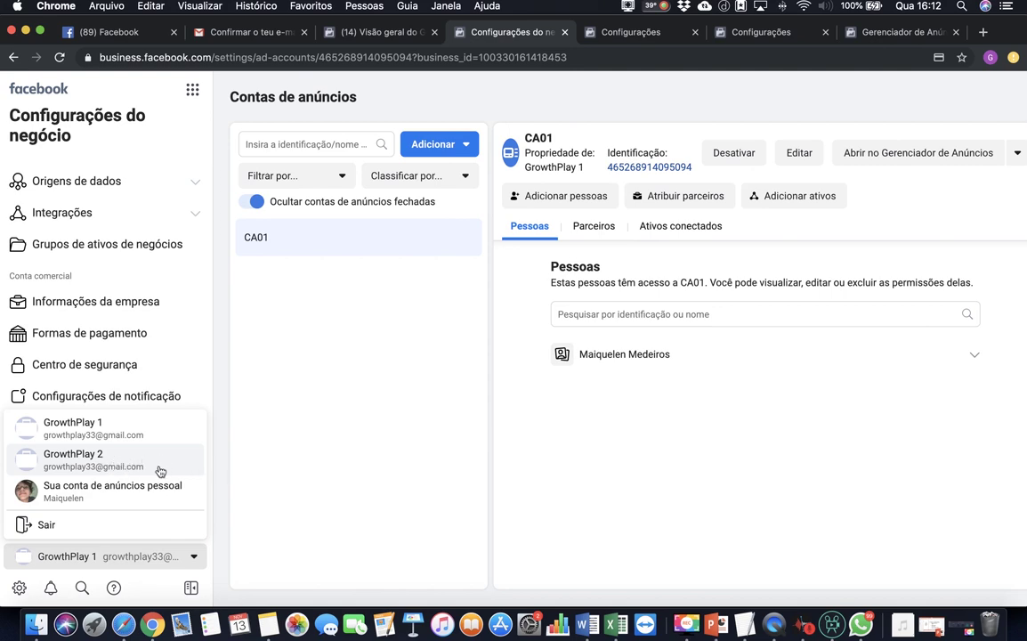
left_click(276, 403)
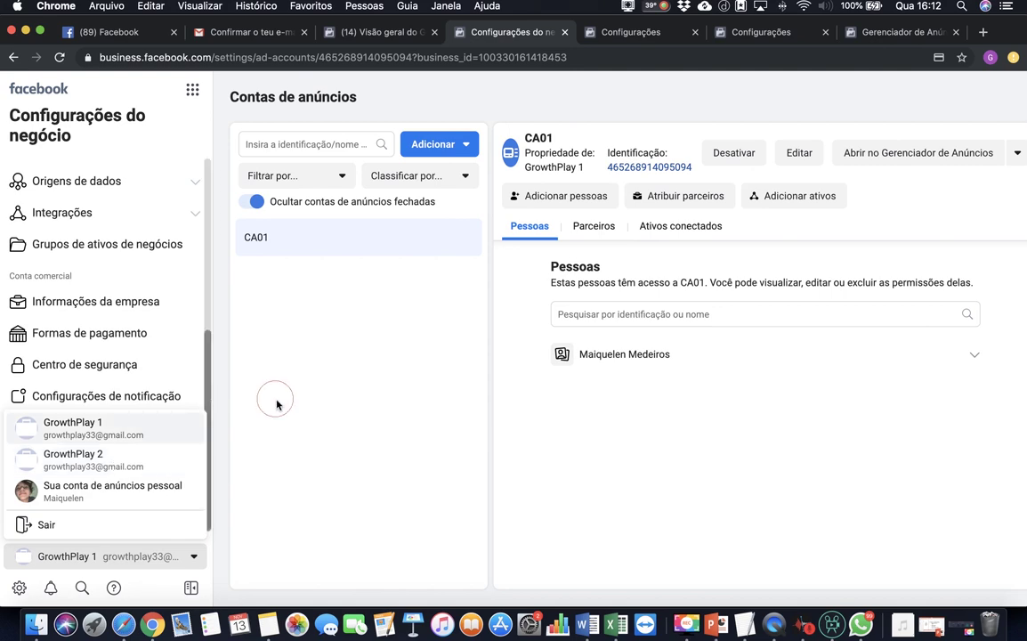
left_click(129, 559)
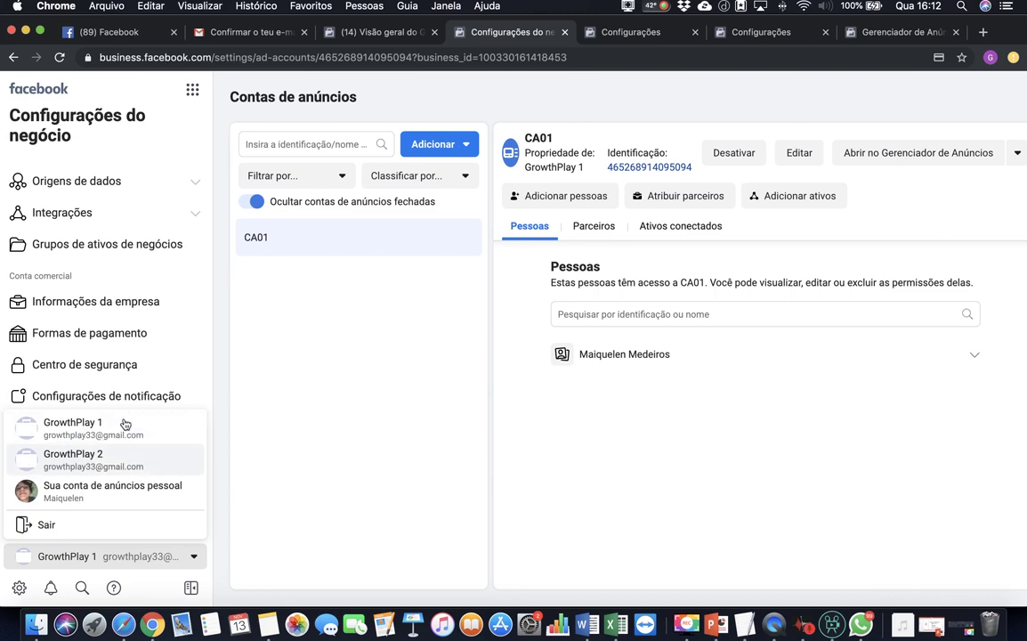
left_click(291, 370)
- Review the MasterCard entry and its owning business in the CA01 account's Configurações de pagamento
left_click(627, 33)
left_click(534, 33)
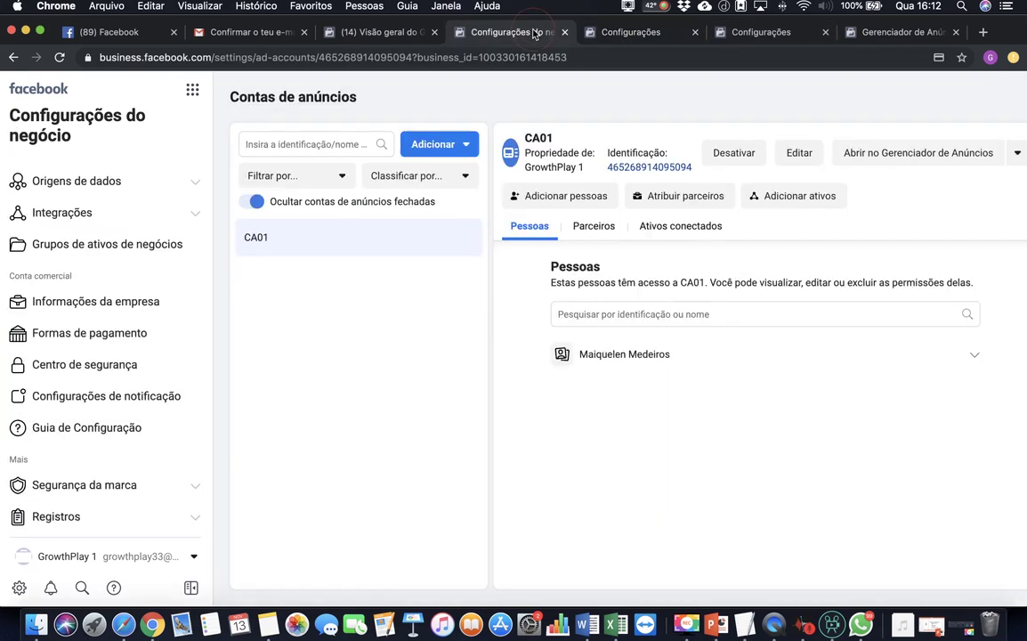
left_click(629, 33)
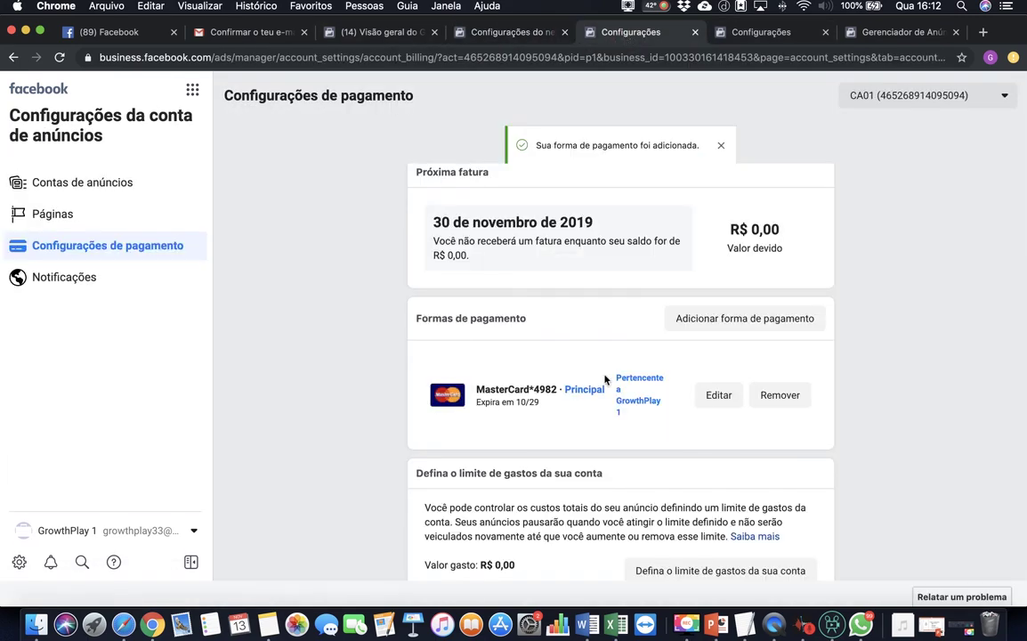
scroll(604, 380, "down", 3)
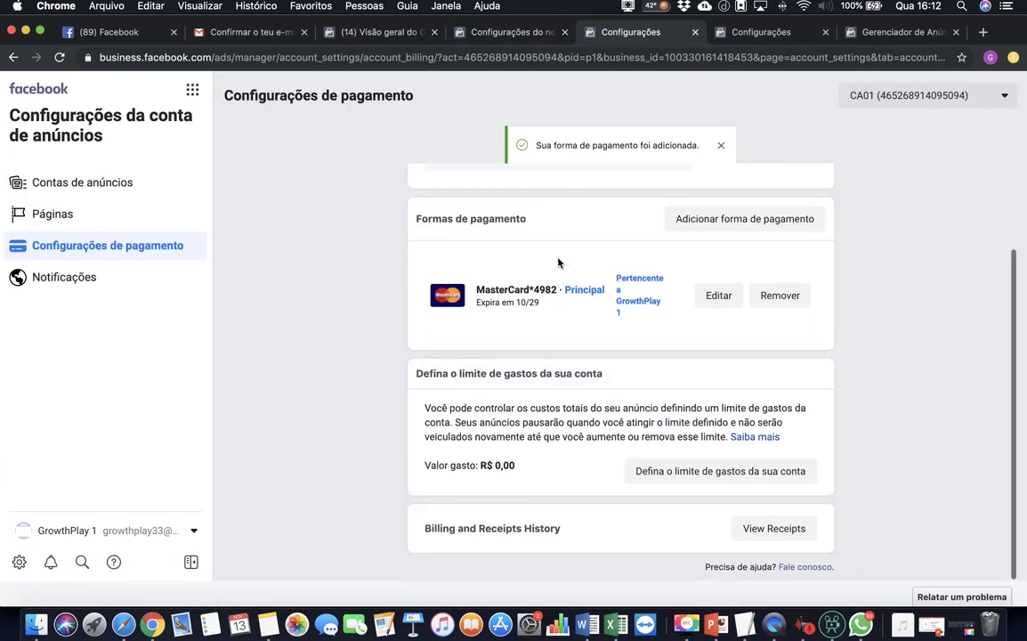
scroll(652, 365, "up", 2)
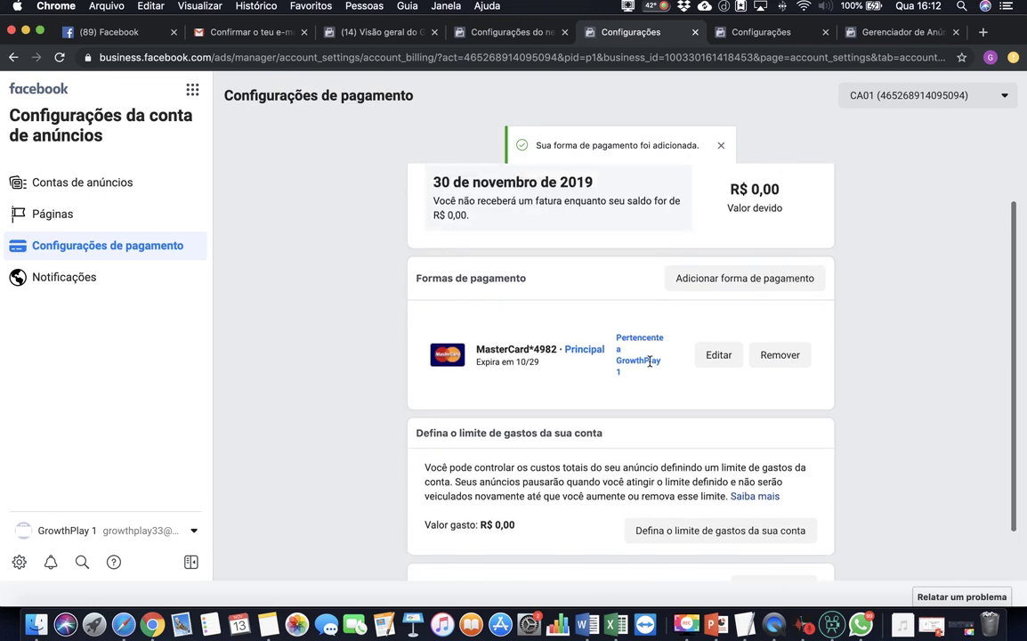
scroll(649, 361, "up", 2)
- Open Formas de pagamento in Configurações do negócio and compare the card's connected ad accounts with the CA01 payment settings
left_click(529, 36)
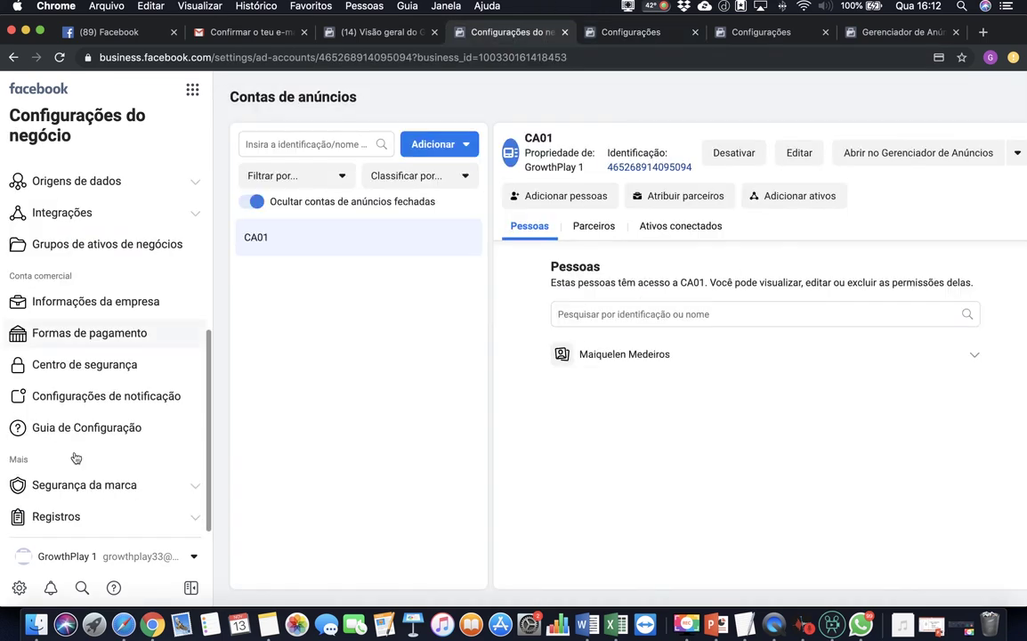
left_click(115, 337)
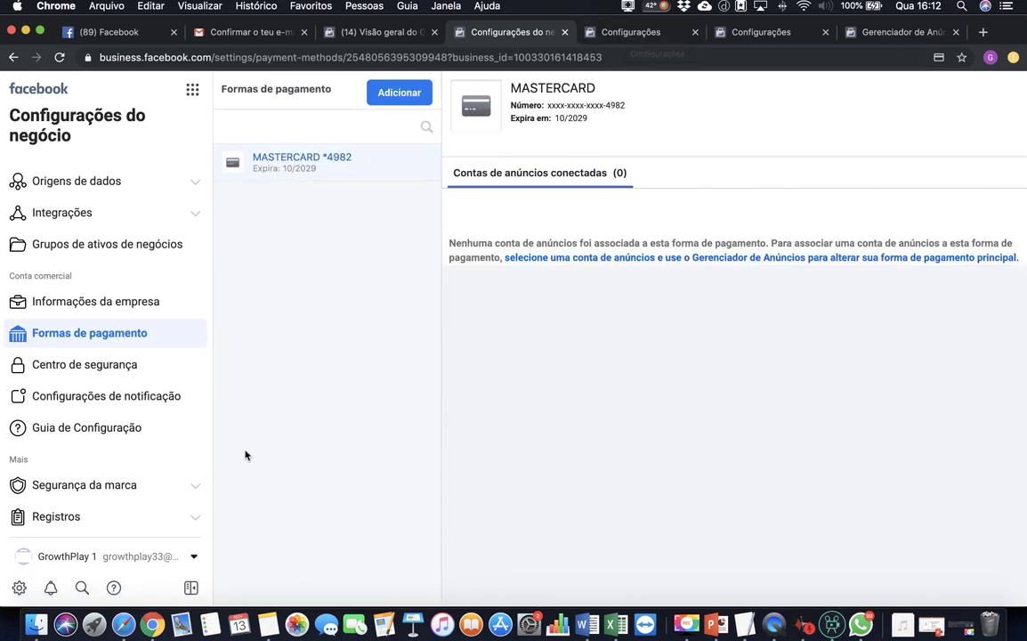
left_click(603, 35)
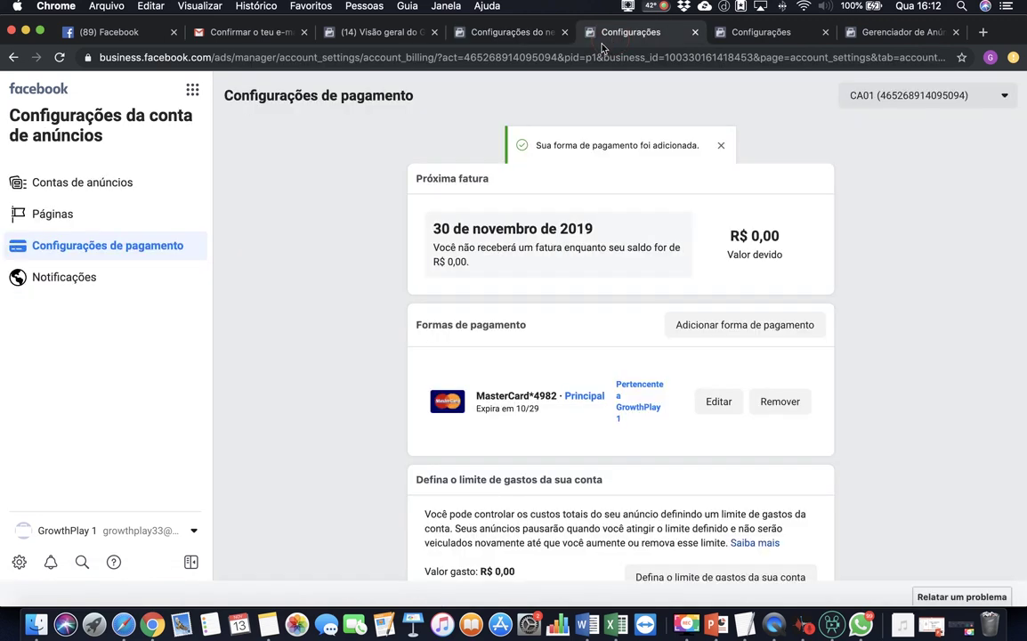
left_click(526, 36)
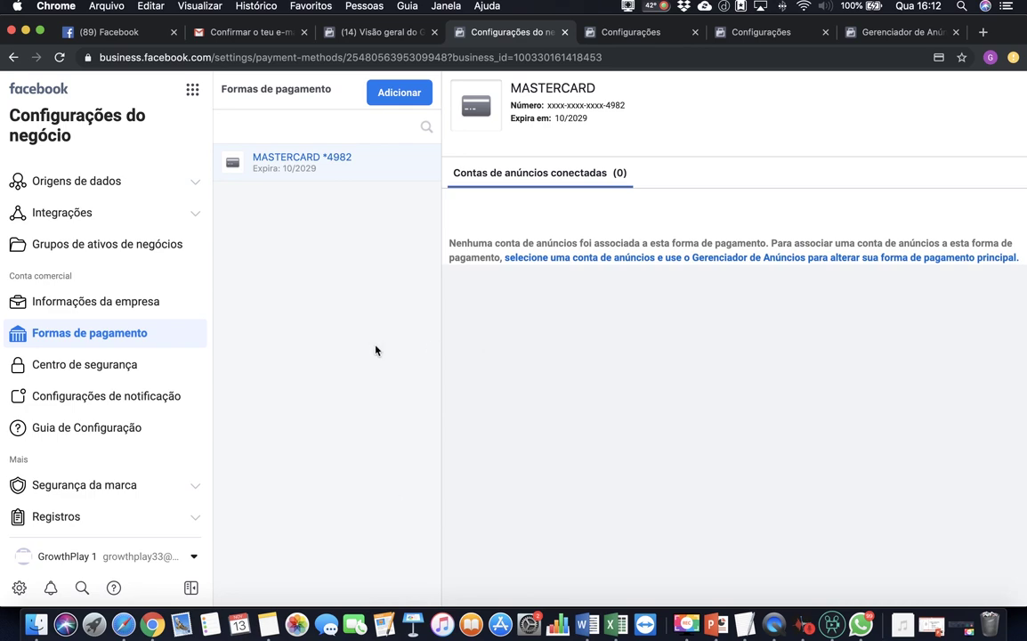
left_click(643, 33)
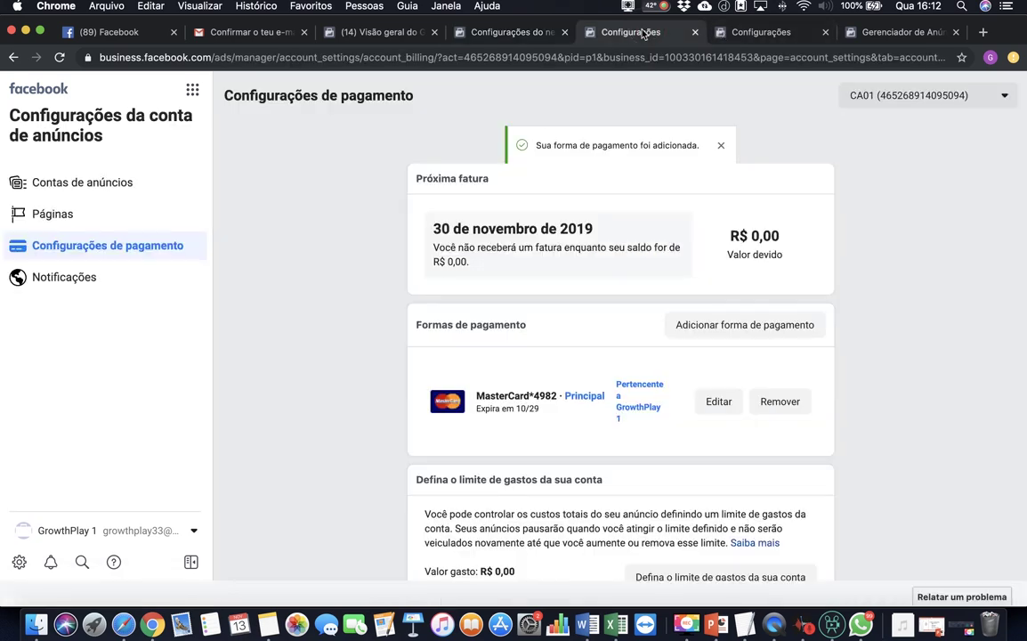
left_click(507, 33)
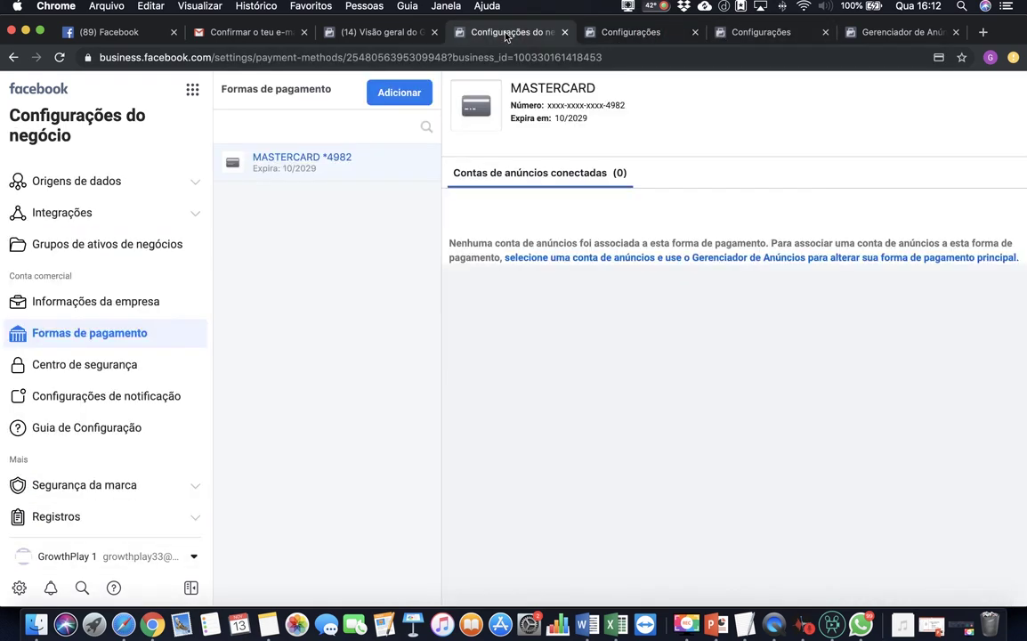